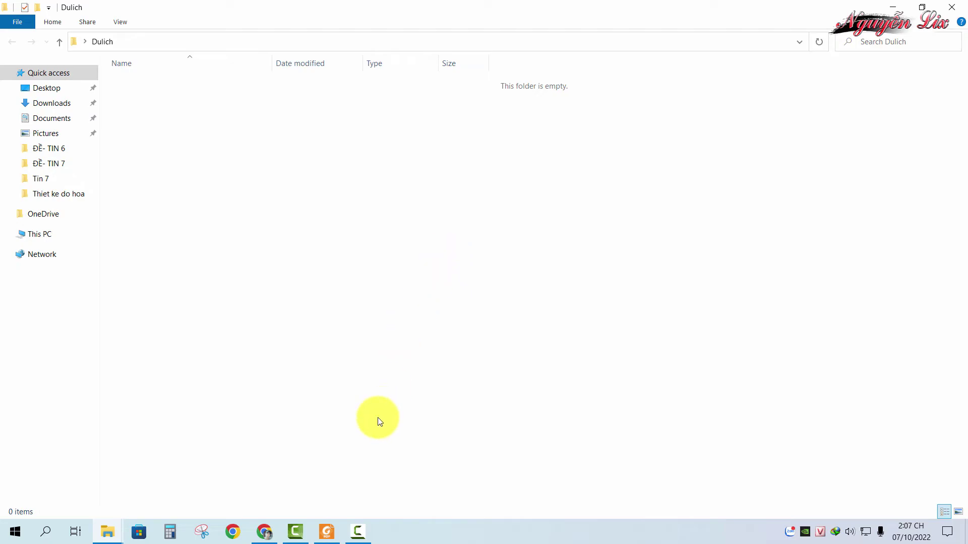
- Check the folder tree diagram in the Foxit Reader PDF, and create a folder named GiaDinh inside Dulich in File Explorer
mouse_move(325, 528)
left_click(341, 480)
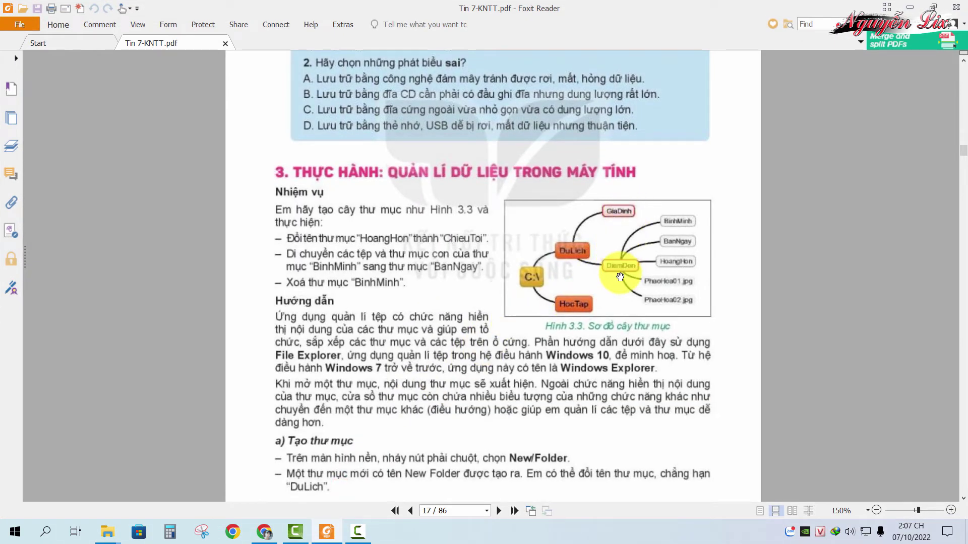
key("alt+Tab")
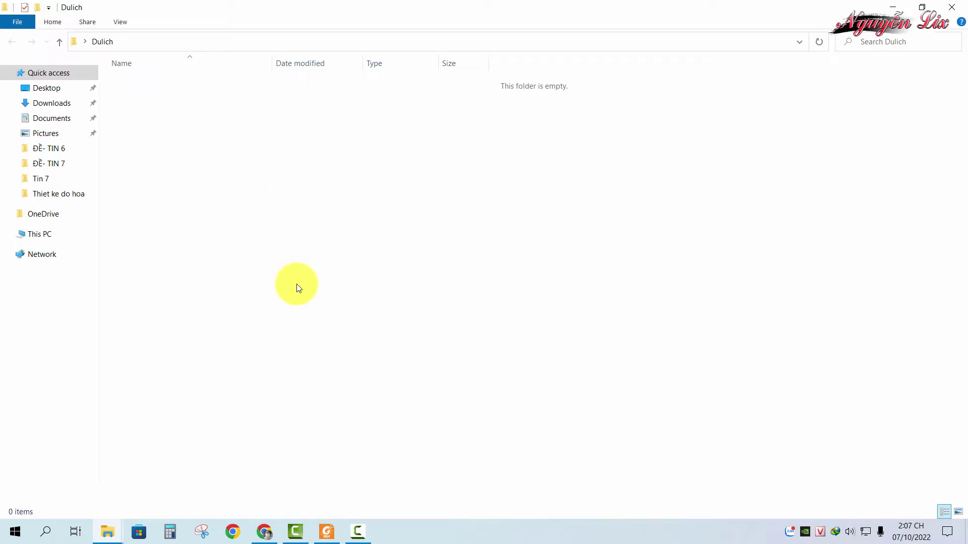
right_click(322, 225)
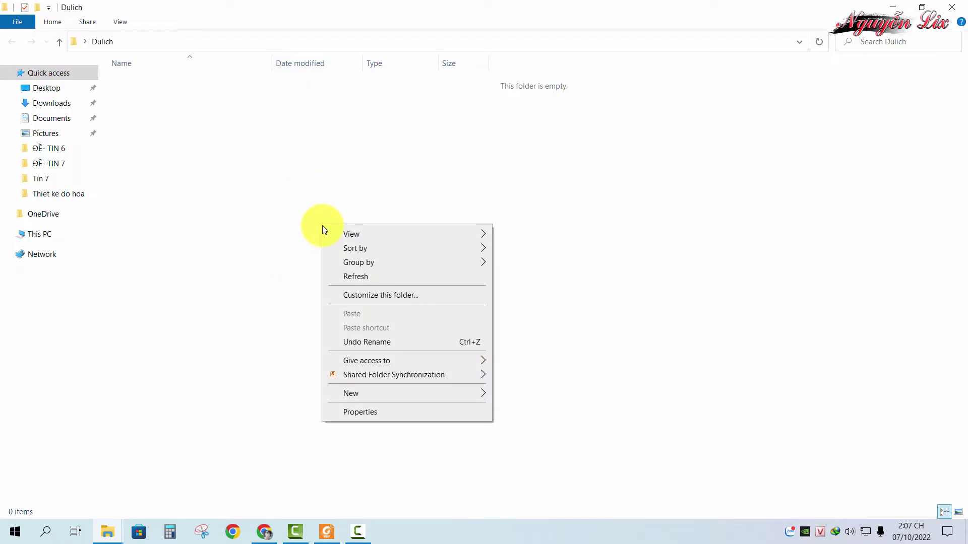
mouse_move(363, 393)
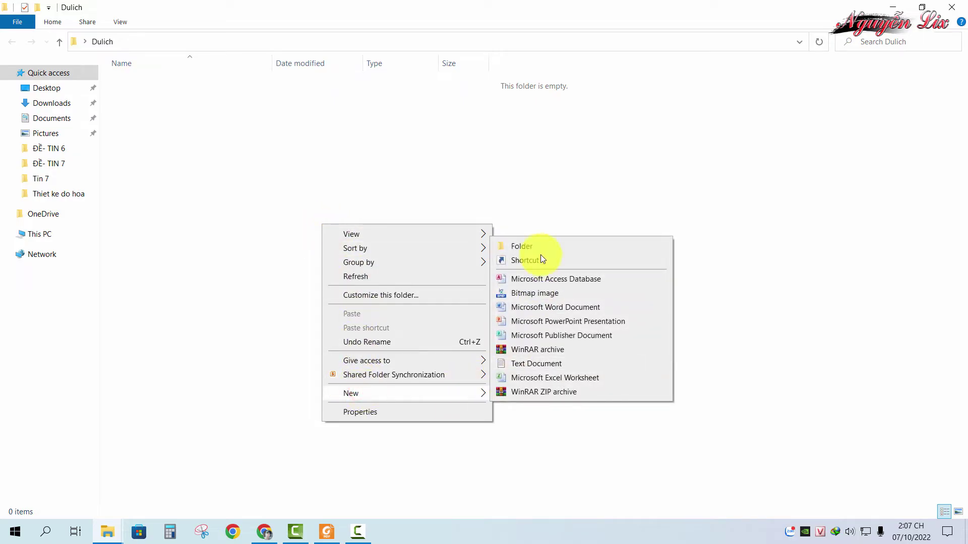
left_click(525, 245)
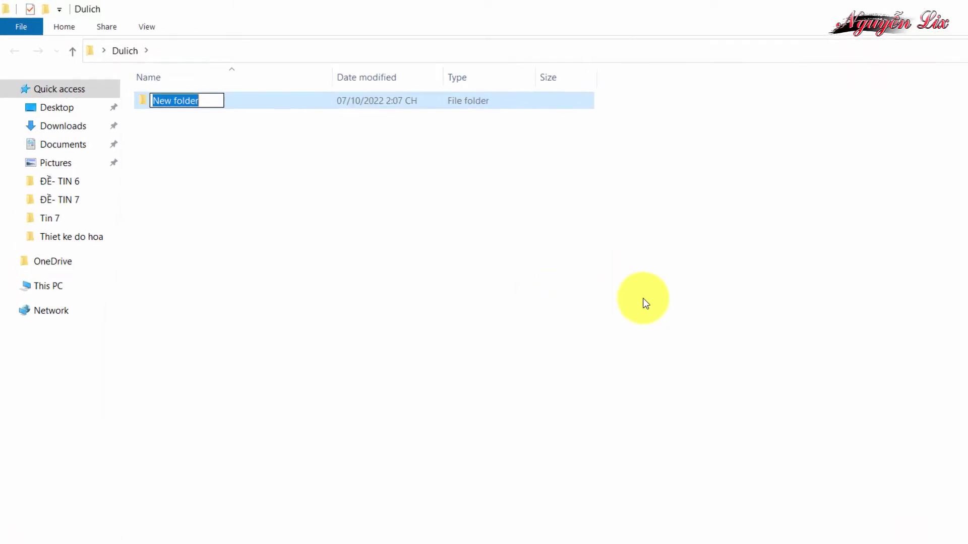
type("Gia")
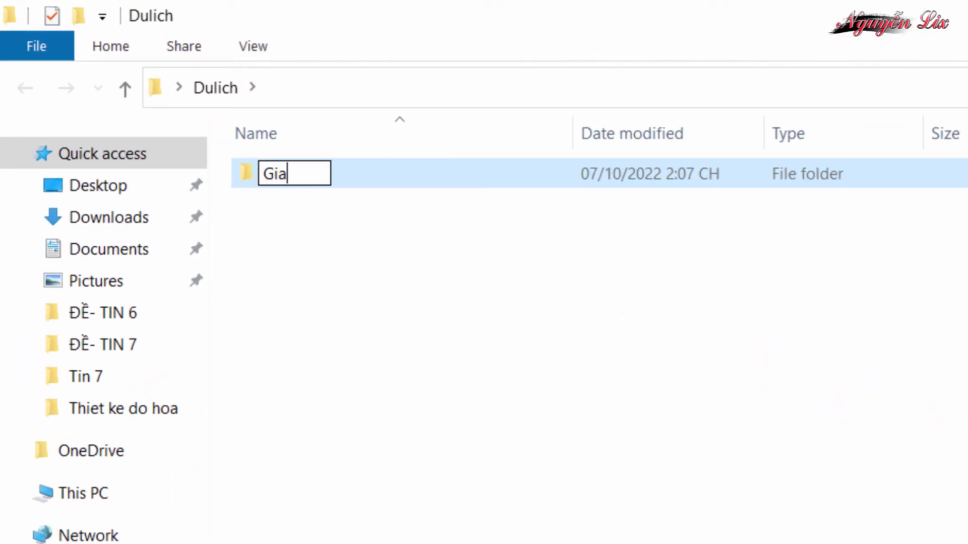
type("Dinh")
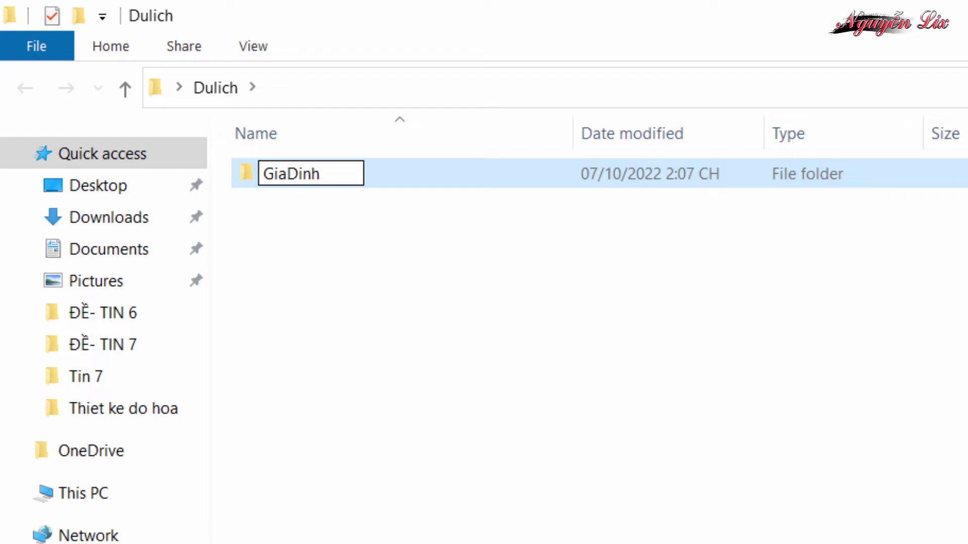
key("Return")
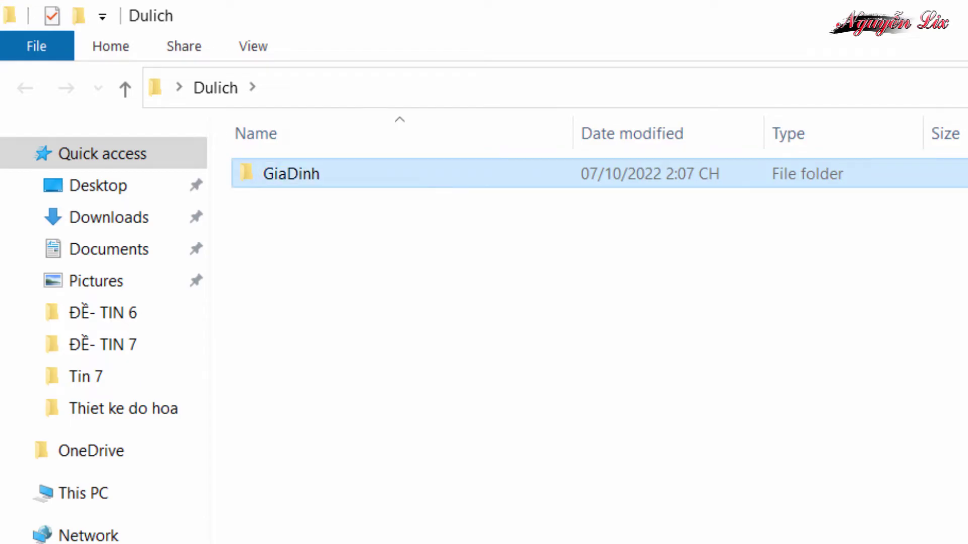
- Create a second folder named DiemDen inside the Dulich folder, alongside GiaDinh
left_click(458, 327)
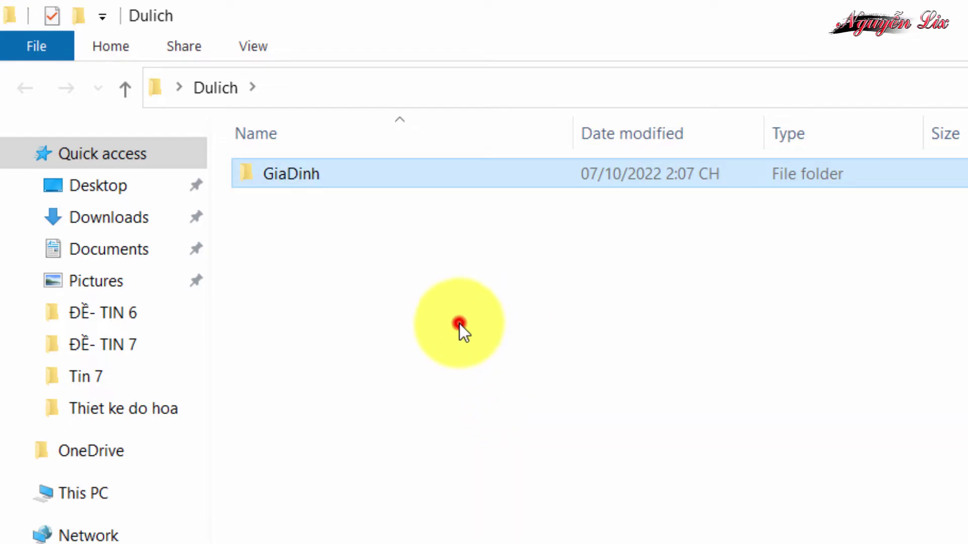
right_click(452, 324)
left_click(451, 414)
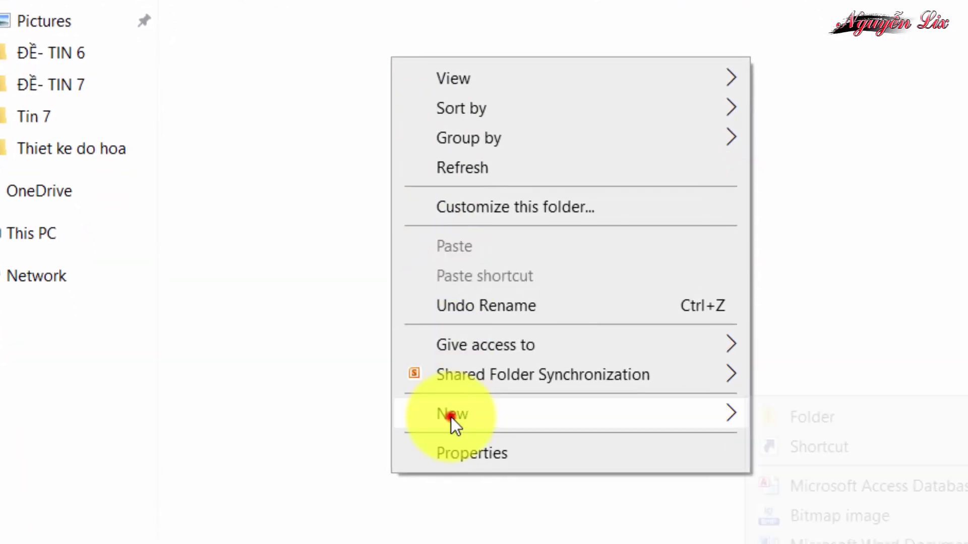
left_click(827, 423)
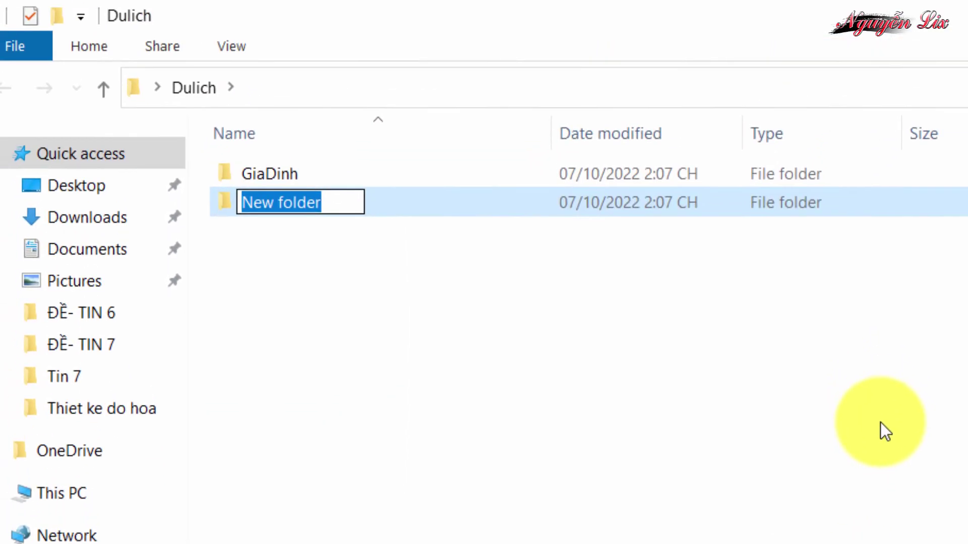
key("BackSpace")
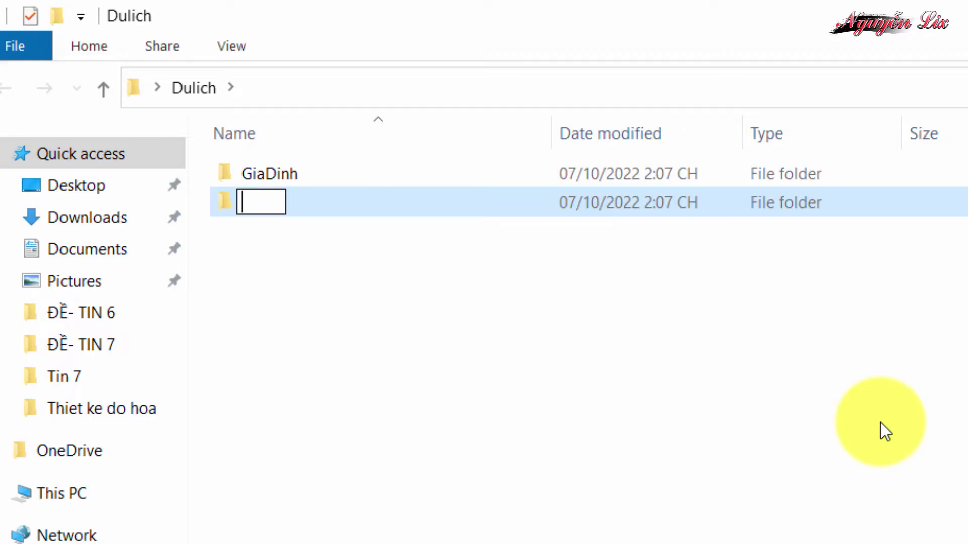
type("D")
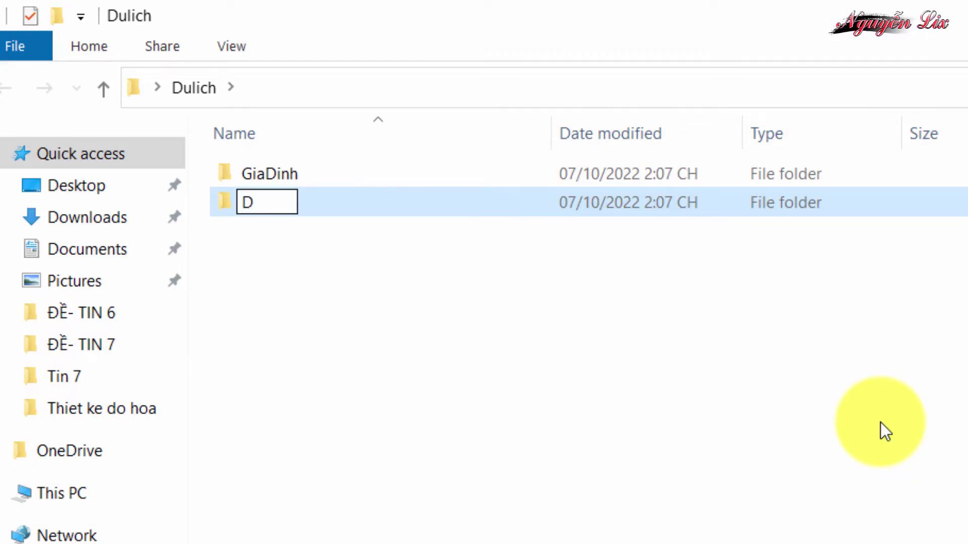
type("iemDen")
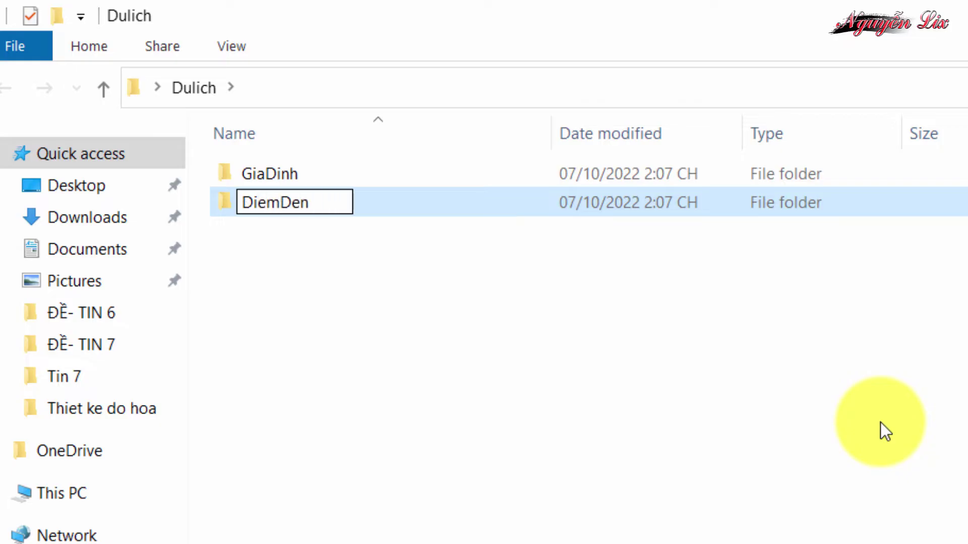
key("Return")
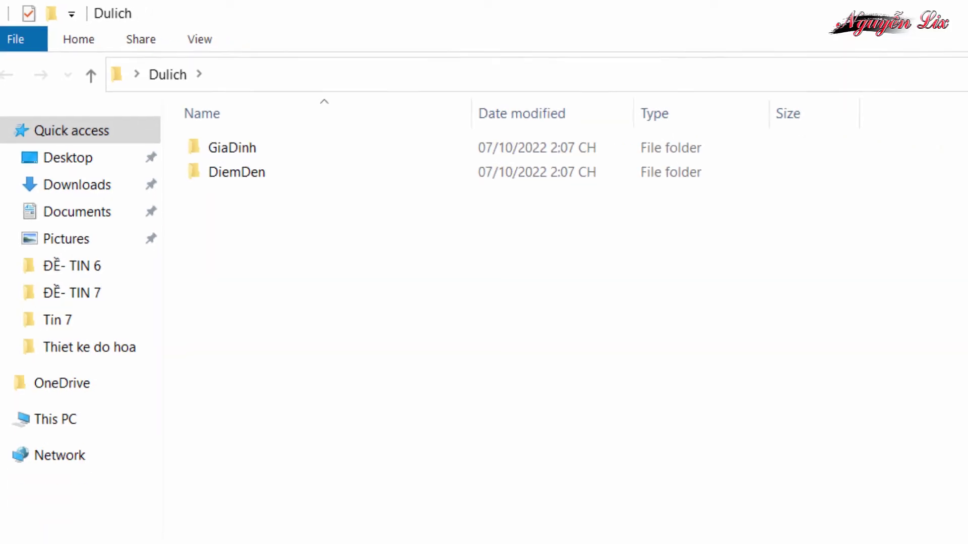
- Consult the PDF's folder tree again, and create a folder named BinhMinh inside DiemDen
left_click(326, 531)
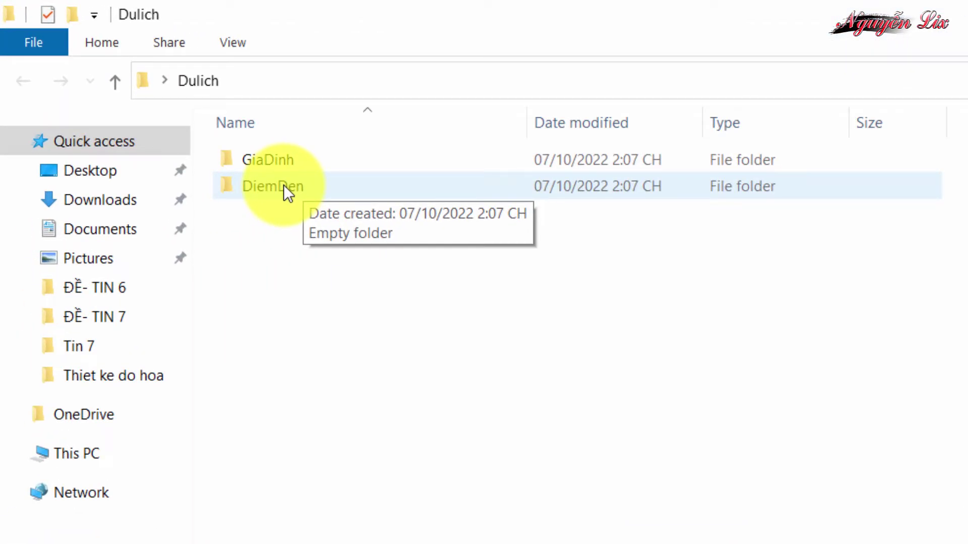
double_click(293, 188)
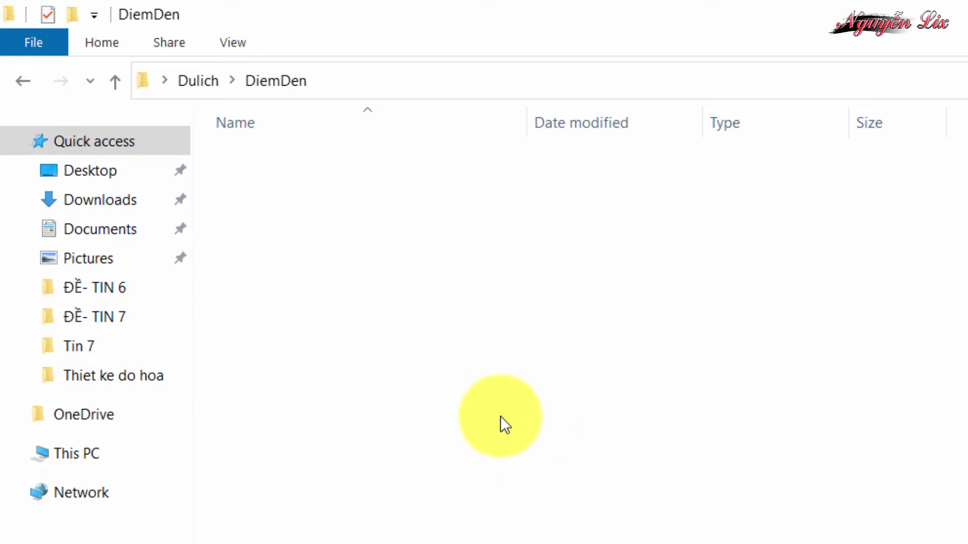
right_click(494, 398)
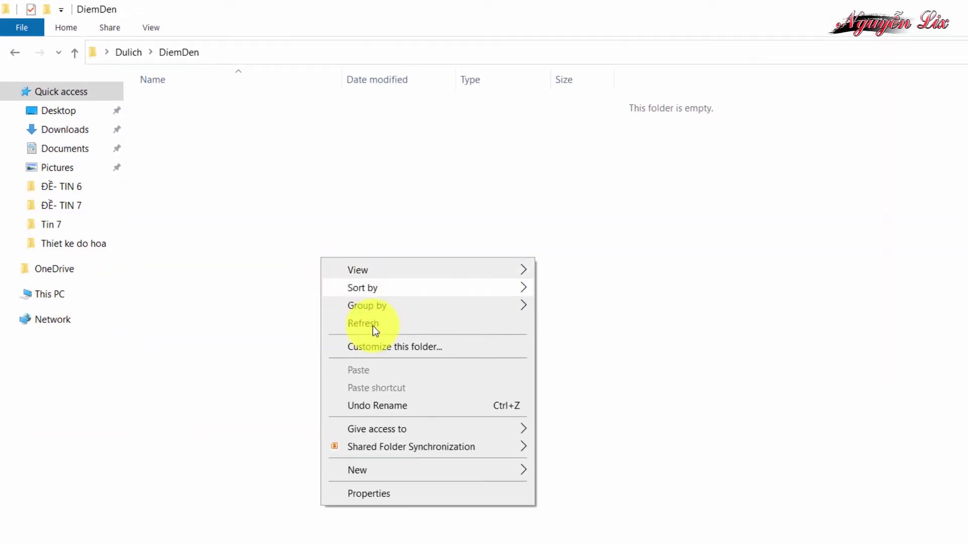
mouse_move(360, 473)
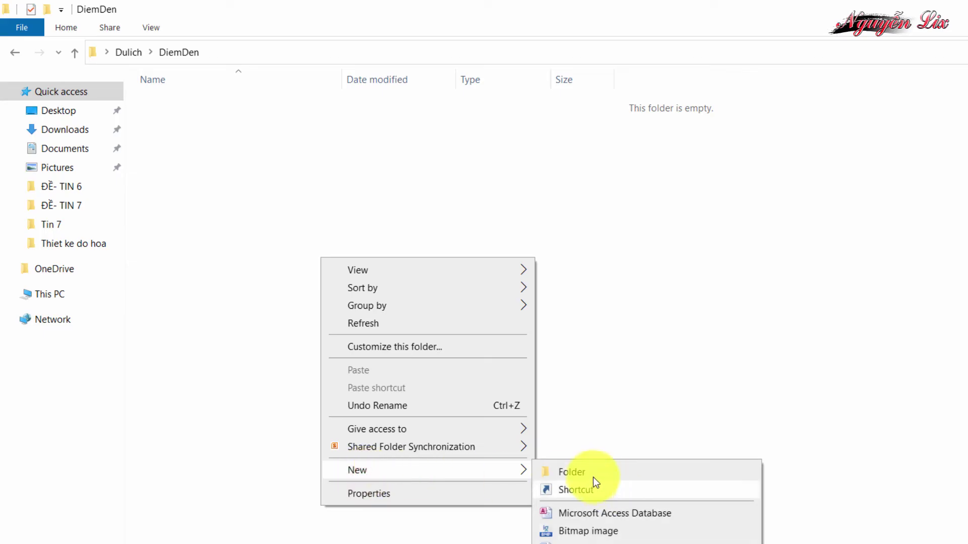
left_click(571, 472)
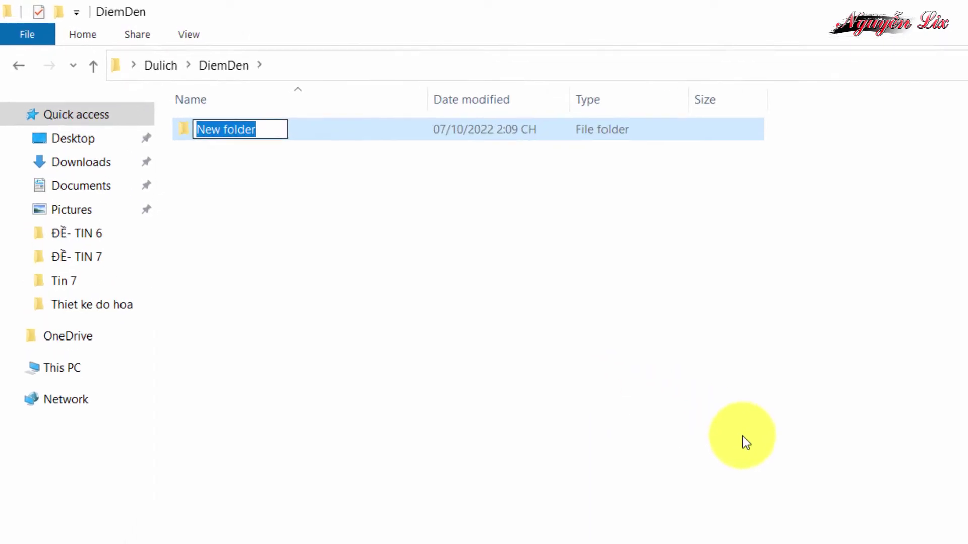
type("D")
key("BackSpace")
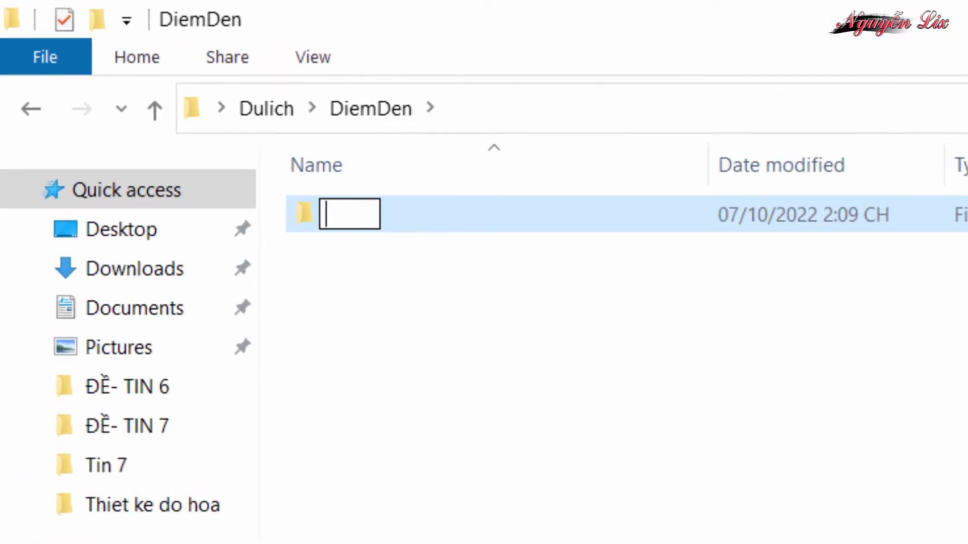
type("BinhMinh")
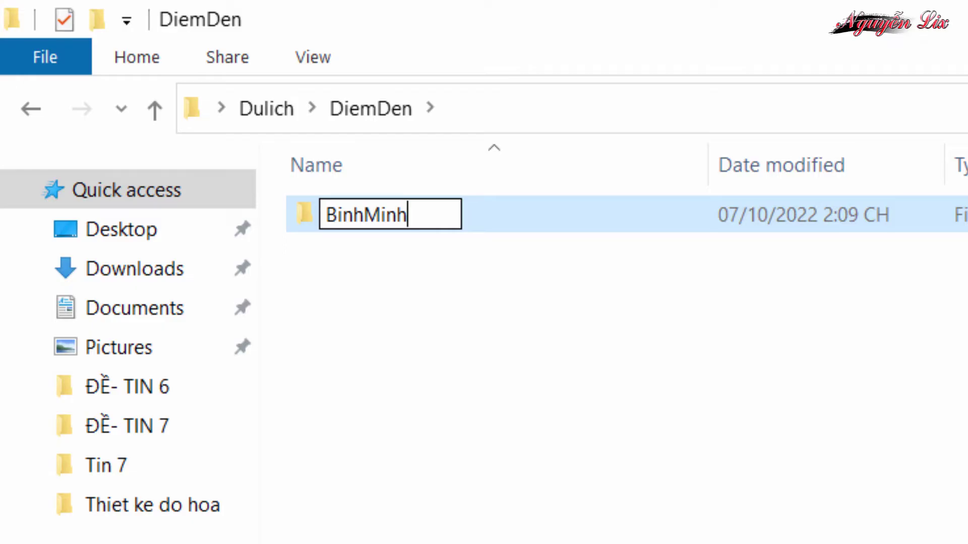
key("Return")
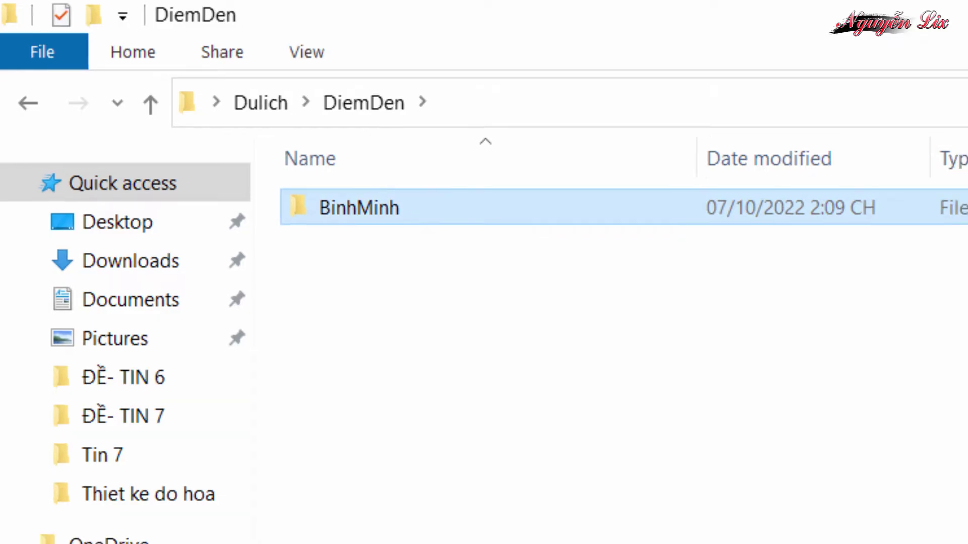
- Create another subfolder in DiemDen and name it BanNgay
right_click(378, 204)
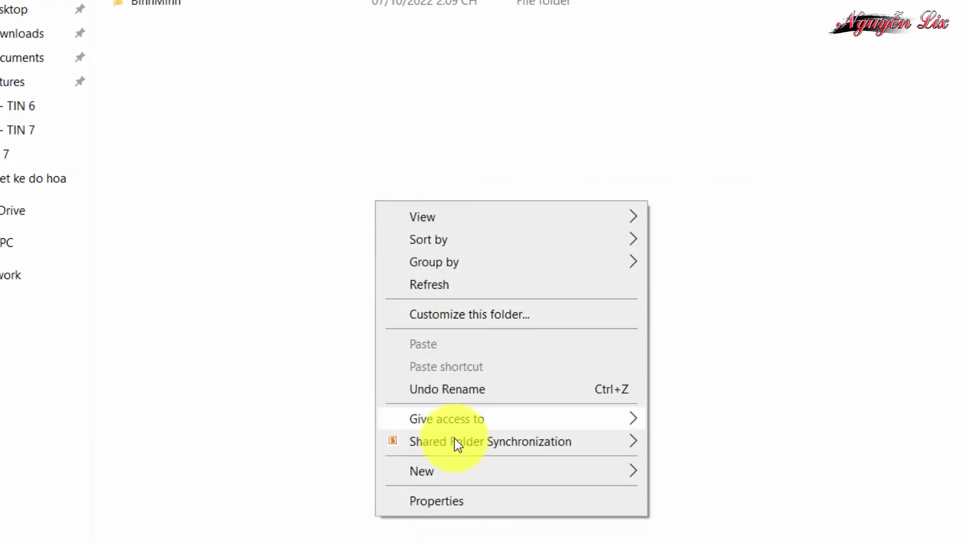
mouse_move(443, 477)
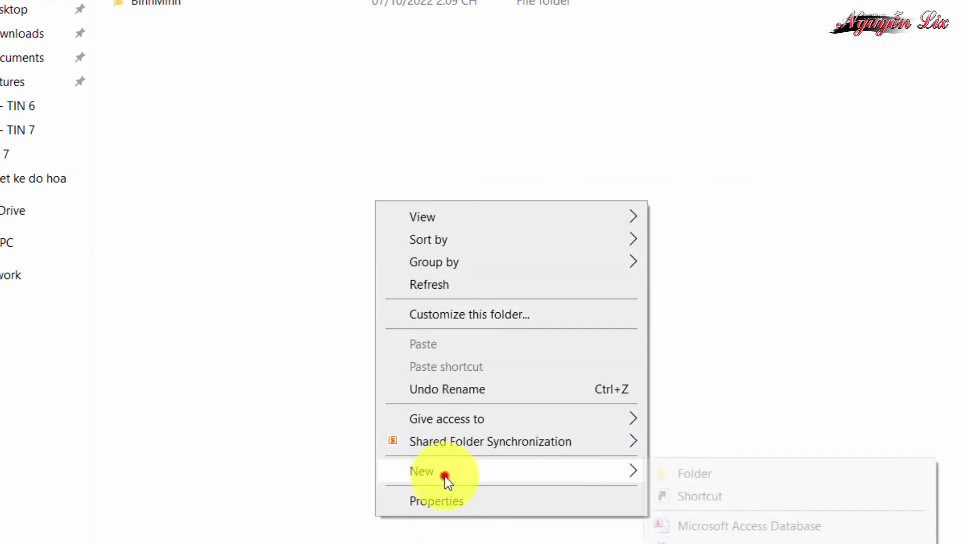
left_click(695, 472)
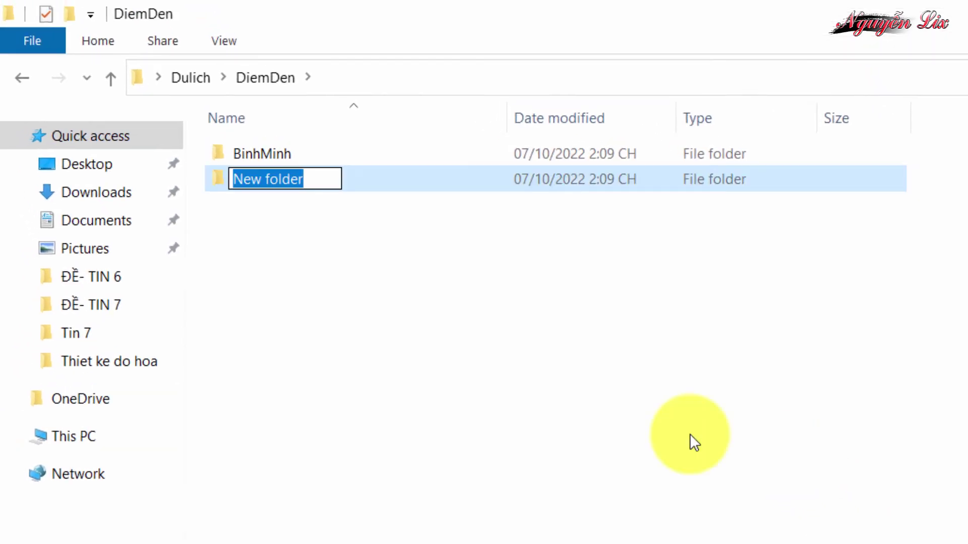
type("Ba")
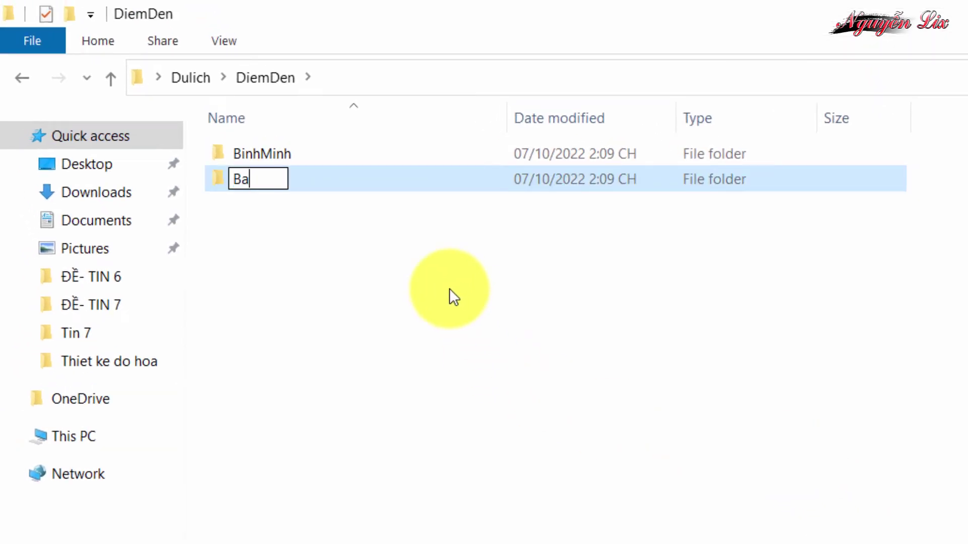
type("nN")
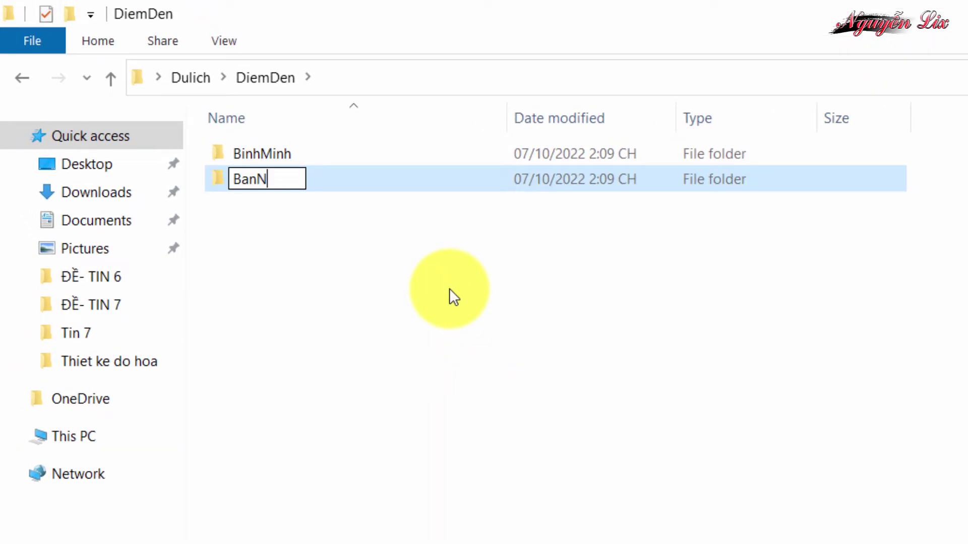
type("gay")
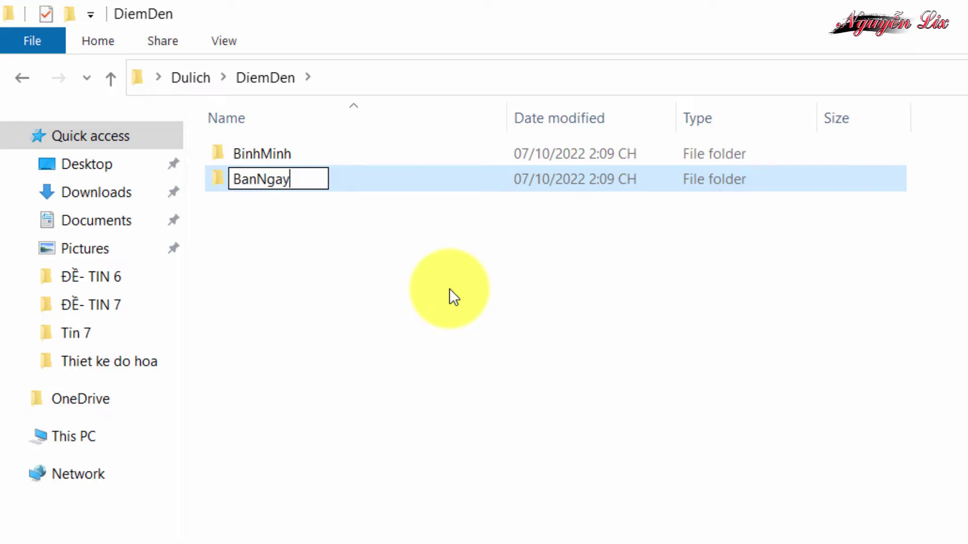
key("Return")
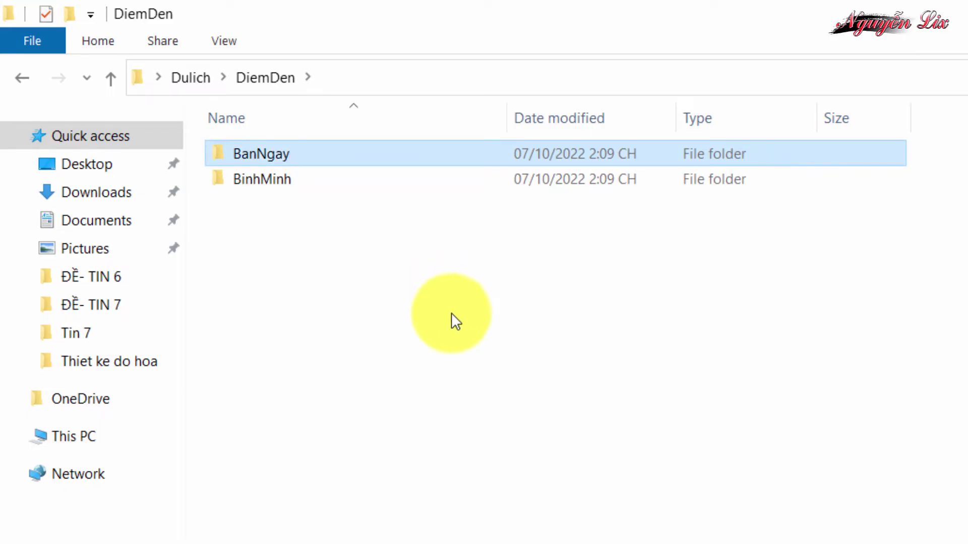
- Add a third subfolder named HoangHon to the DiemDen folder
right_click(450, 289)
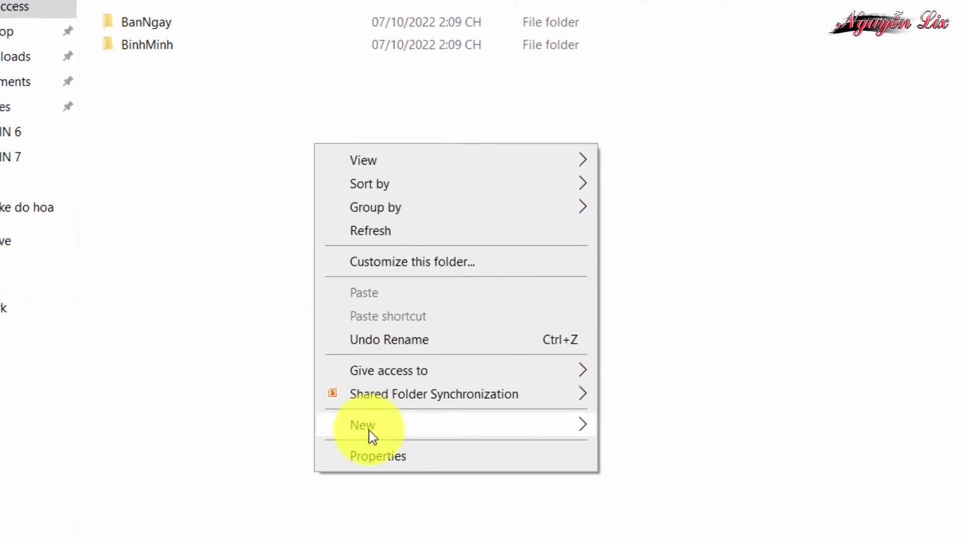
mouse_move(276, 313)
left_click(527, 308)
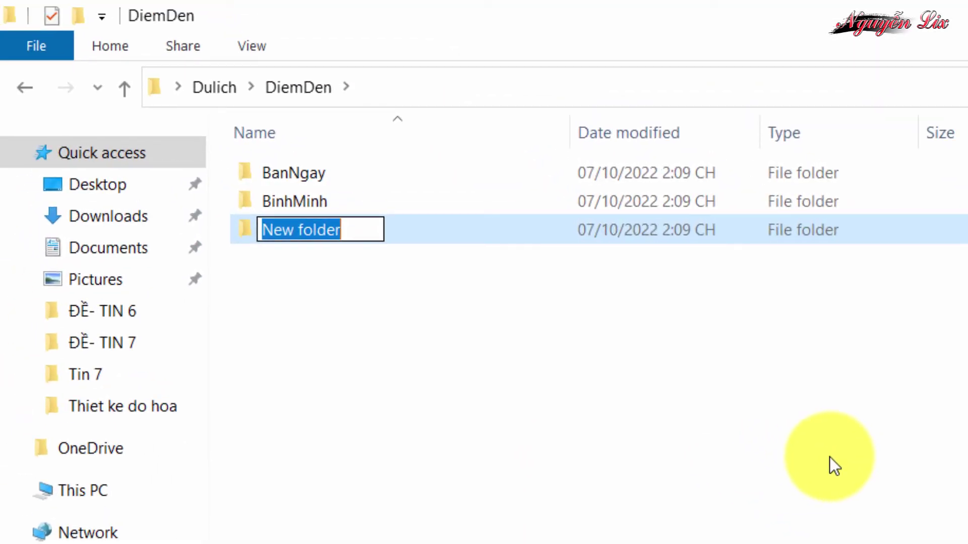
type("Hoa")
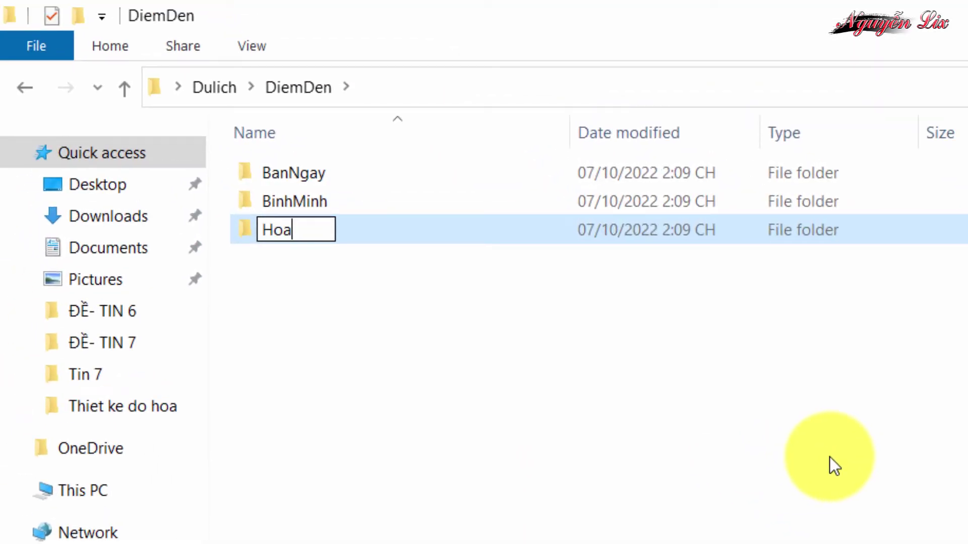
type("ngHon")
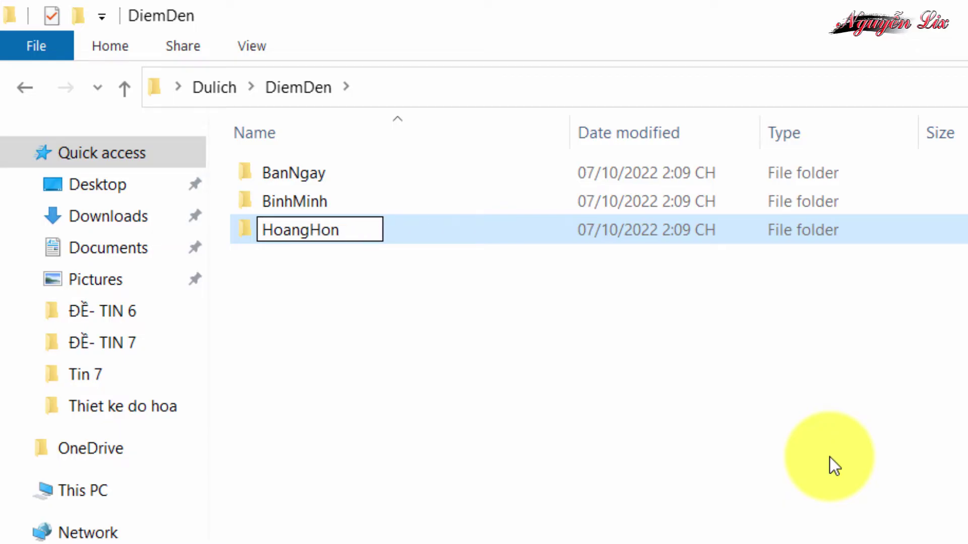
key("Return")
left_click(501, 451)
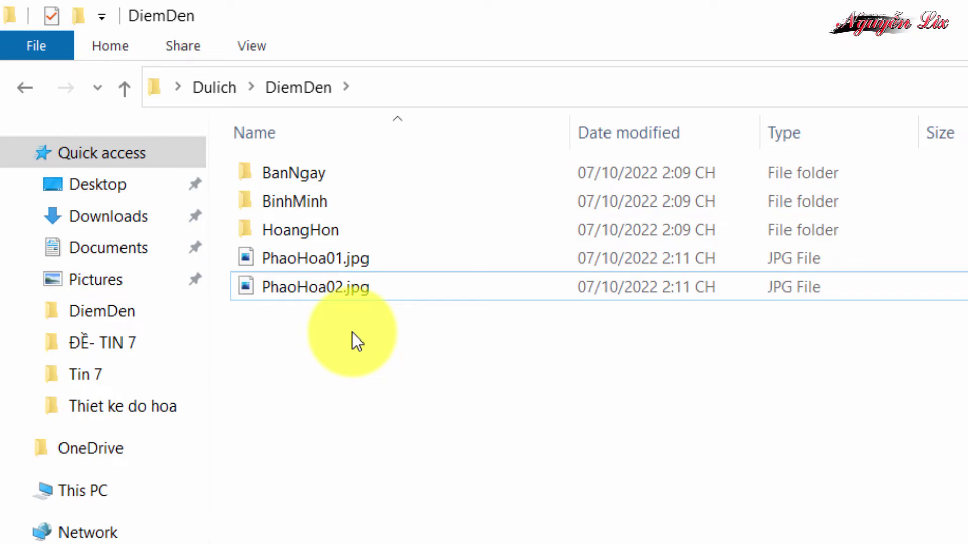
left_click(335, 268)
left_click(345, 291)
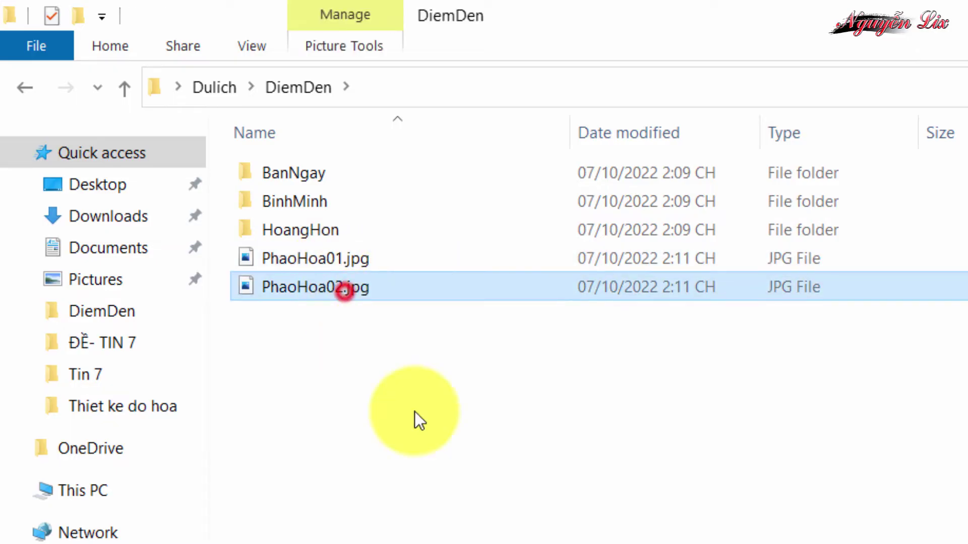
left_click(426, 532)
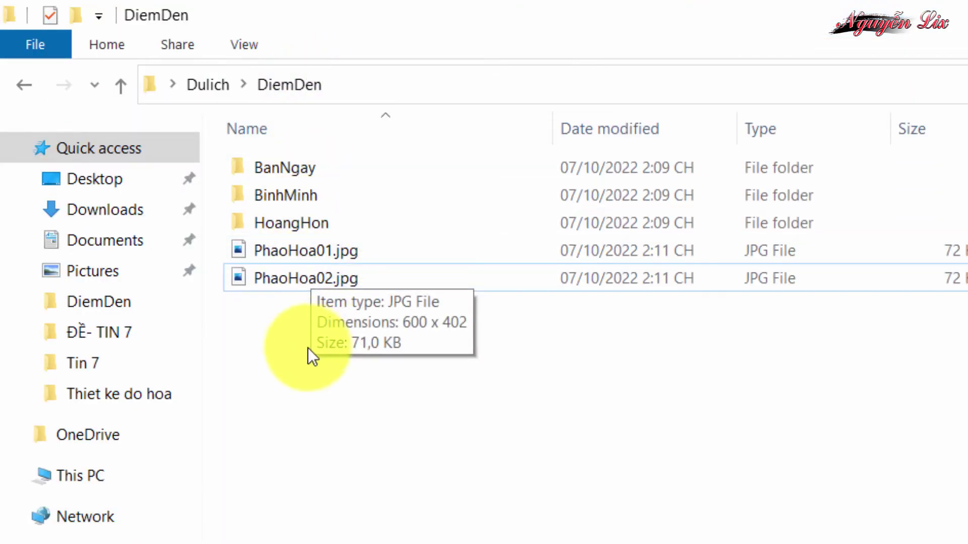
- Rename the HoangHon folder inside DiemDen as ChieuToi
right_click(292, 223)
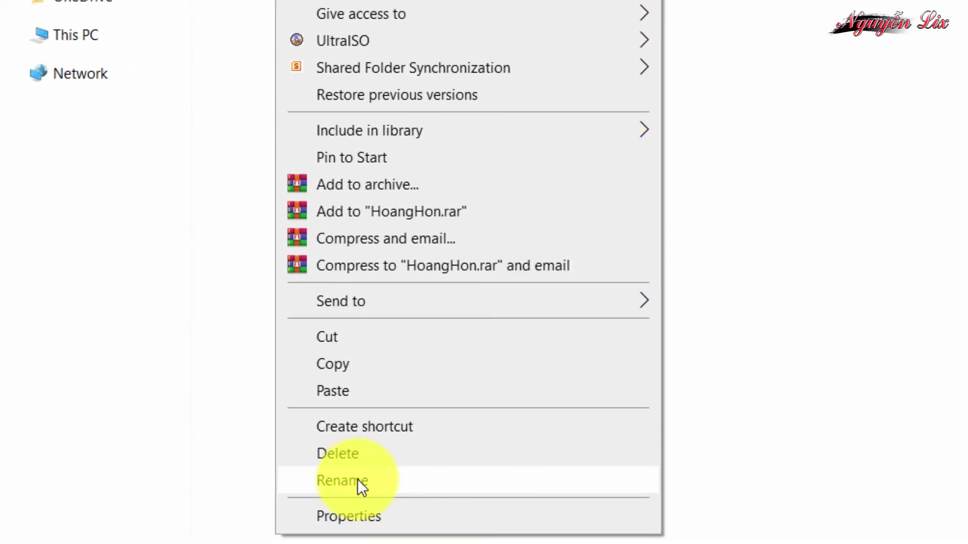
left_click(357, 480)
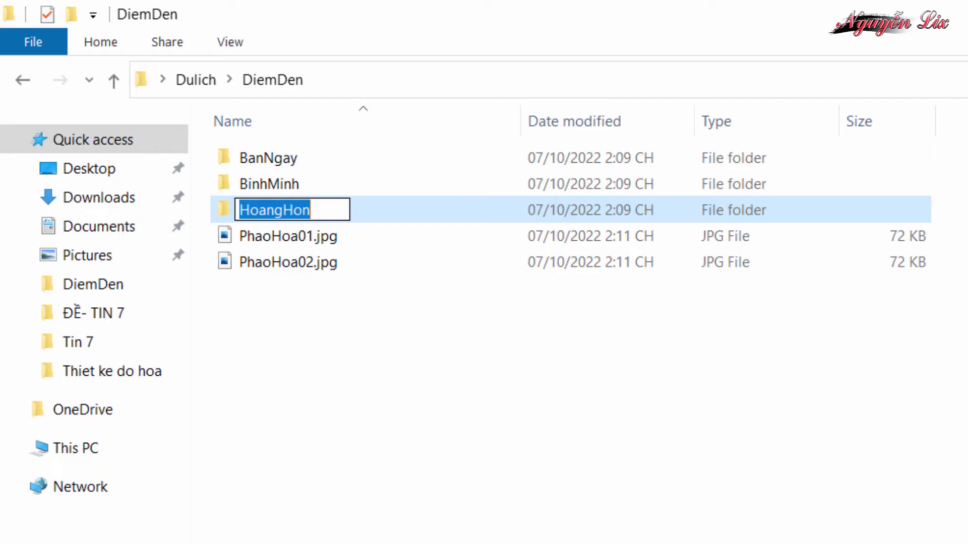
key("BackSpace")
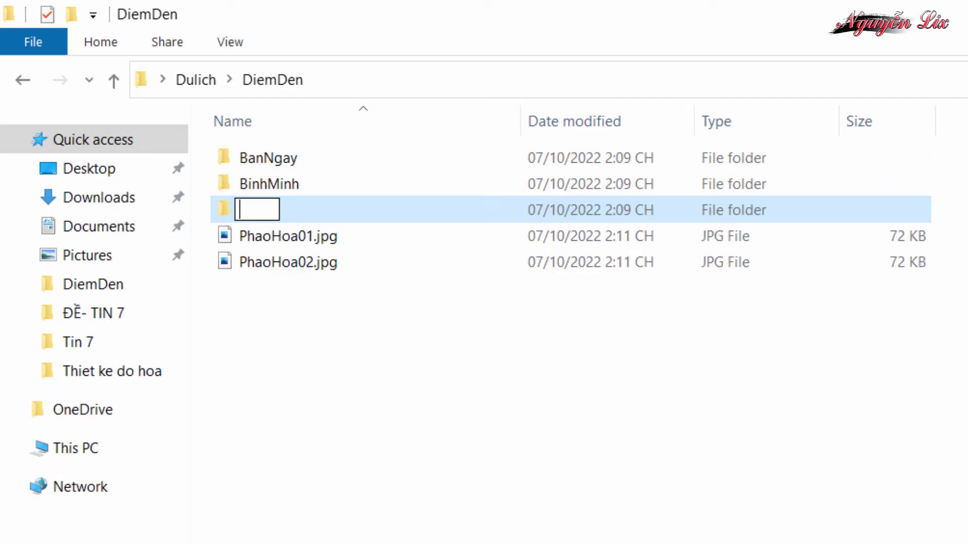
type("Ch")
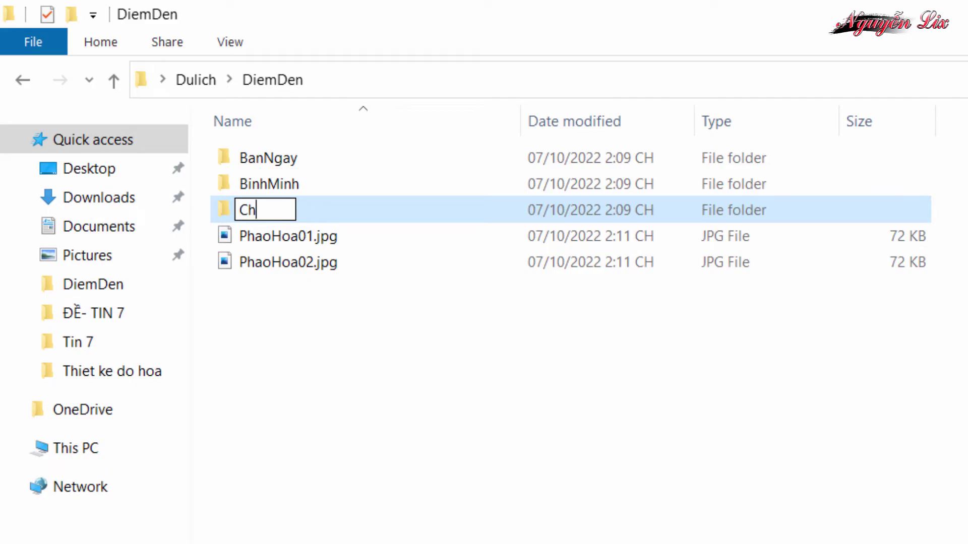
type("ieuToi")
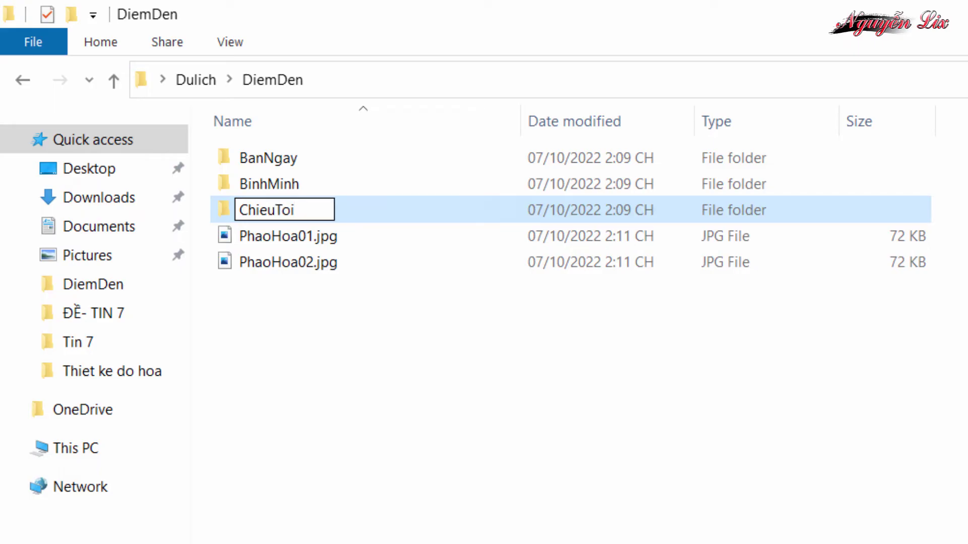
key("Return")
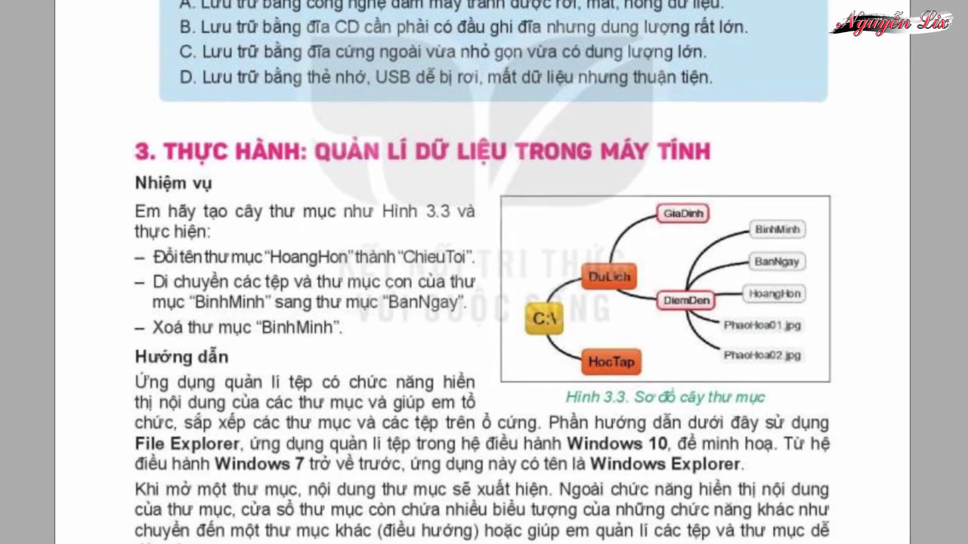
- Return from the PDF to the DiemDen folder window and move the BinhMinh folder into BanNgay
mouse_move(116, 541)
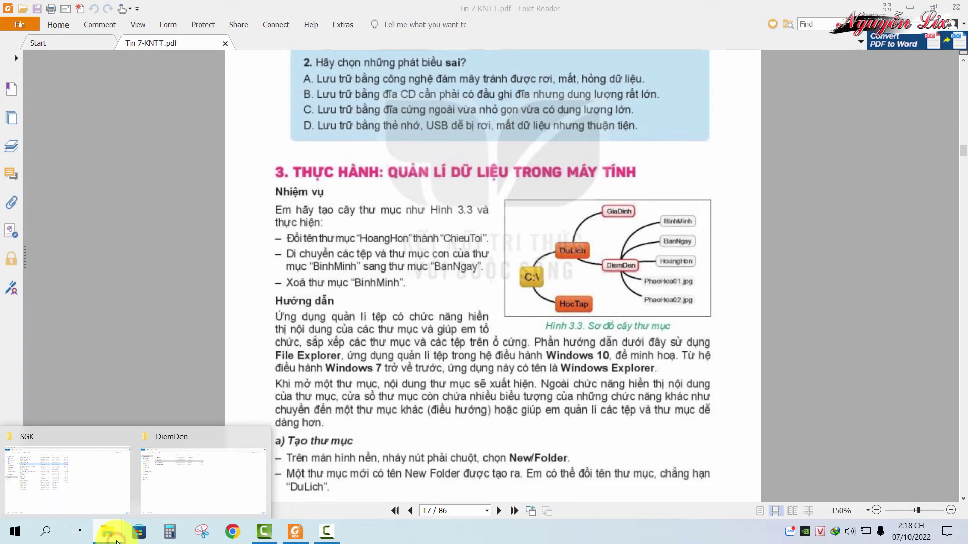
left_click(184, 477)
left_click(186, 470)
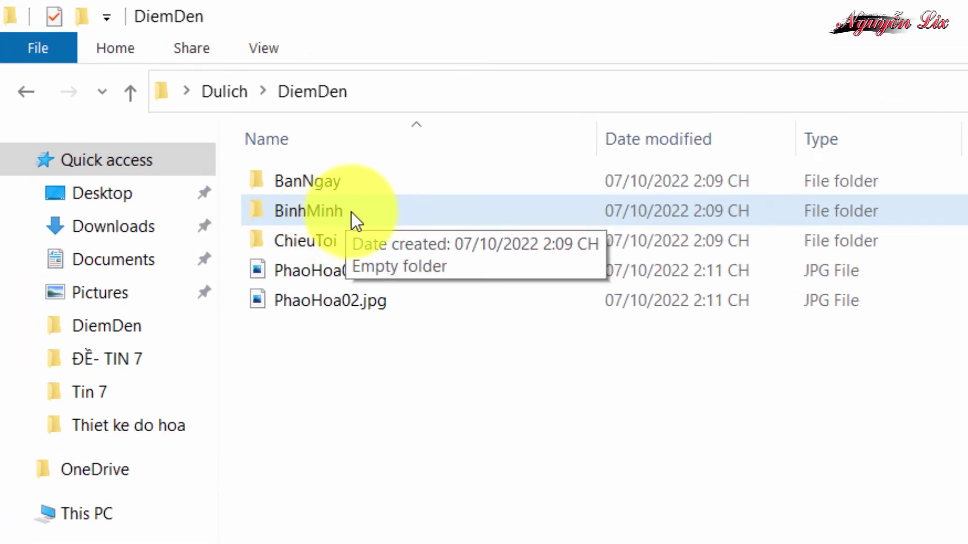
left_click(335, 208)
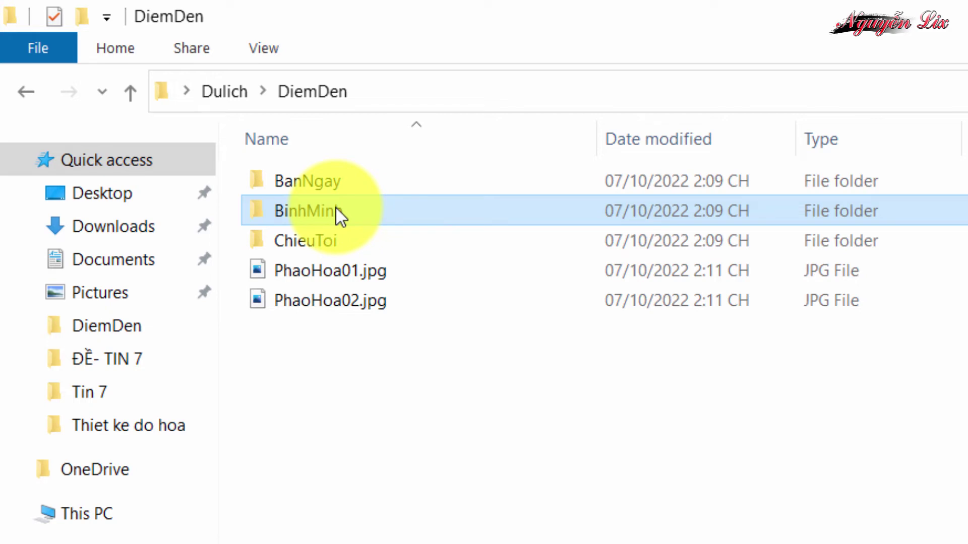
right_click(337, 208)
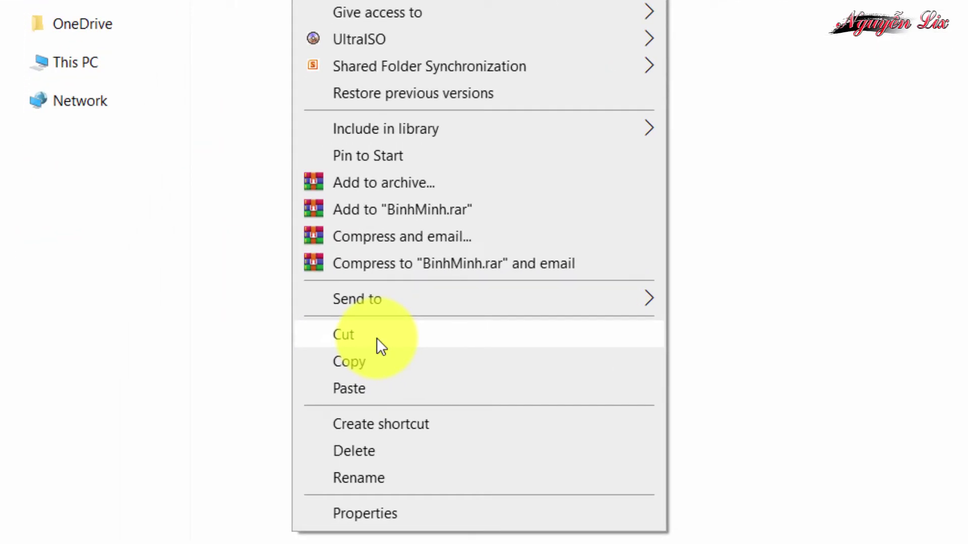
left_click(377, 337)
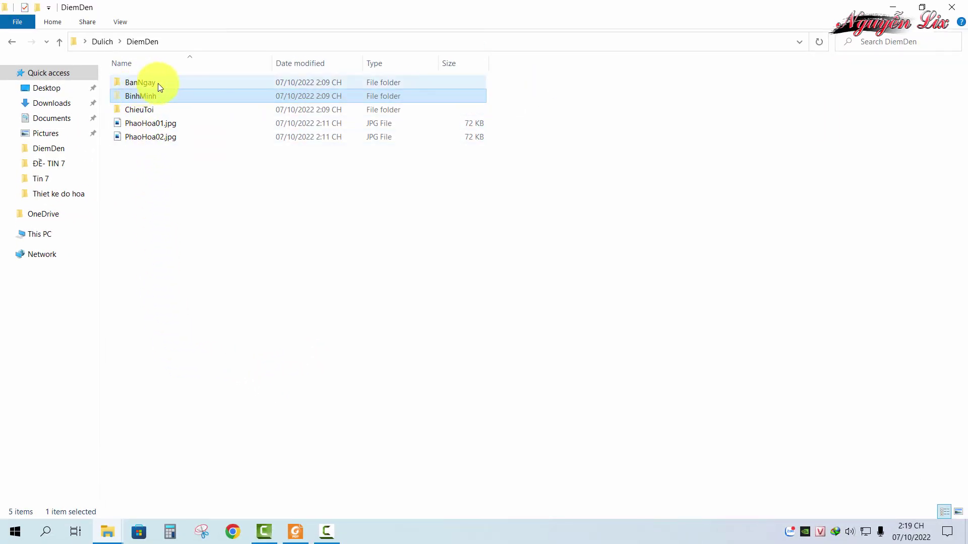
double_click(143, 80)
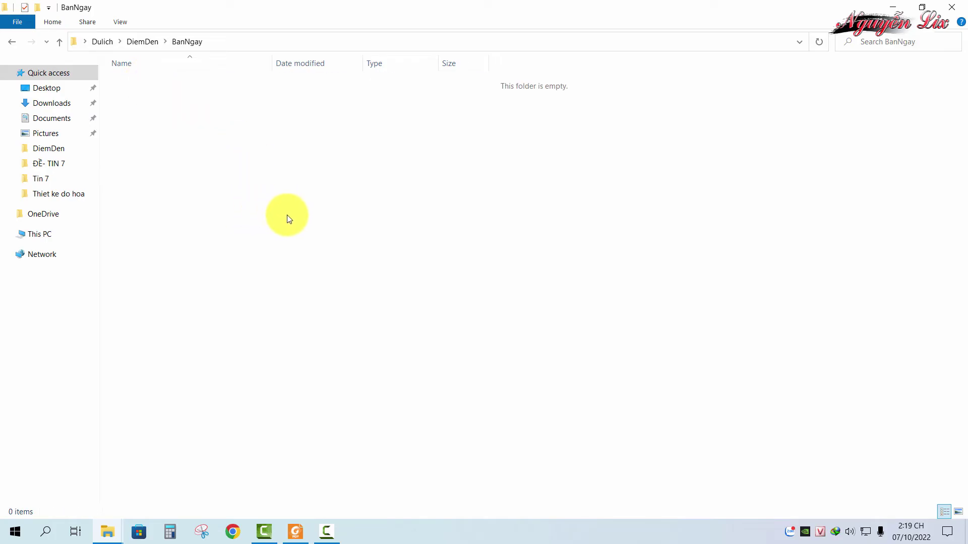
right_click(279, 194)
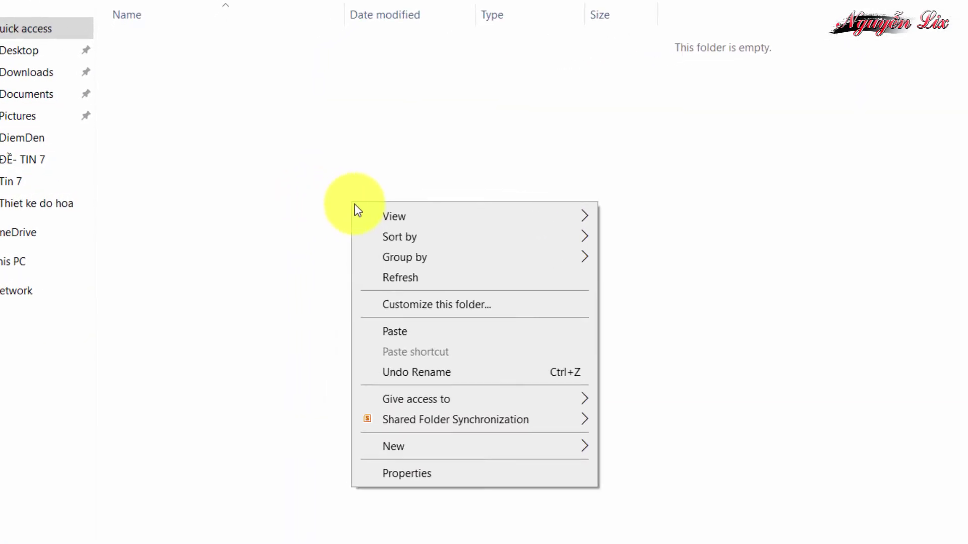
left_click(403, 333)
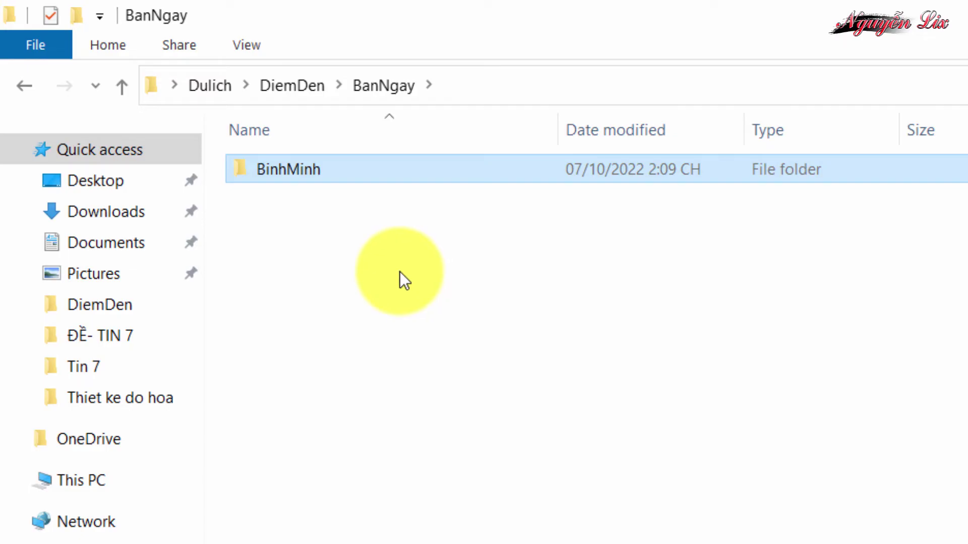
- List DiemDen's contents in details view and move PhaoHoa01.jpg from there into the BanNgay folder
left_click(24, 87)
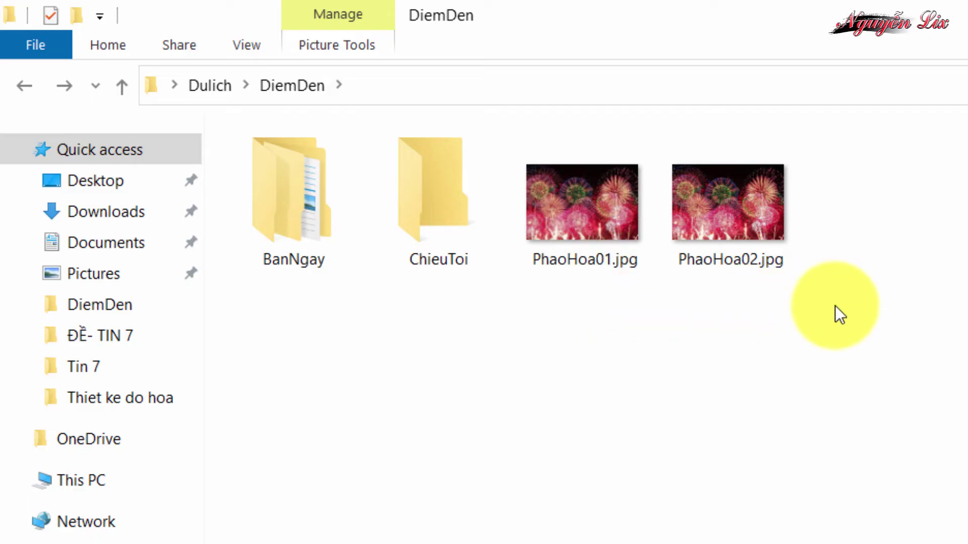
key("ctrl+shift+6")
left_click(330, 225)
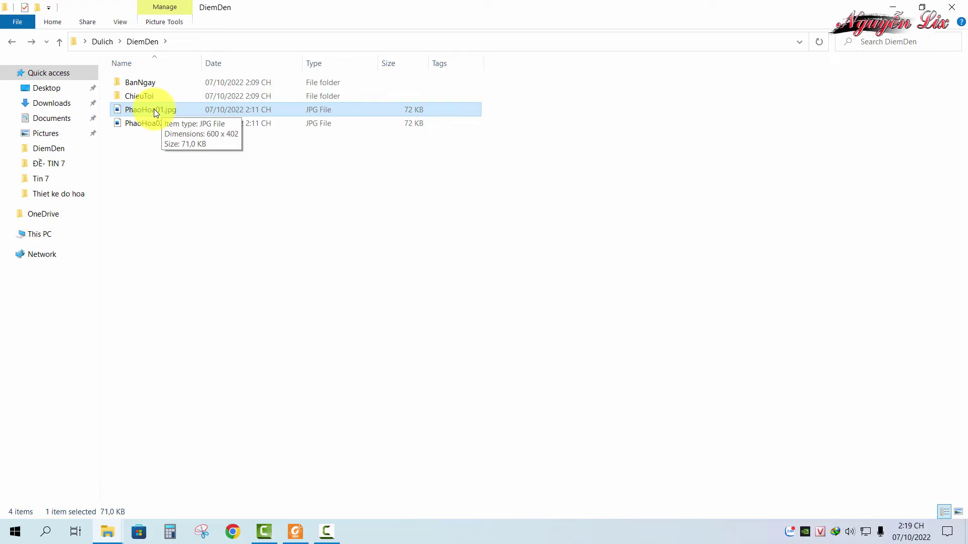
right_click(153, 109)
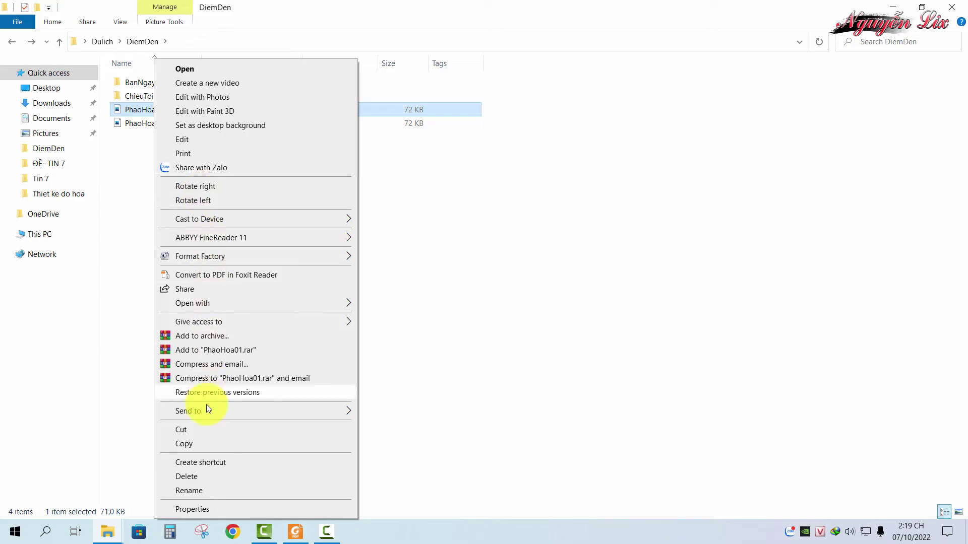
left_click(196, 429)
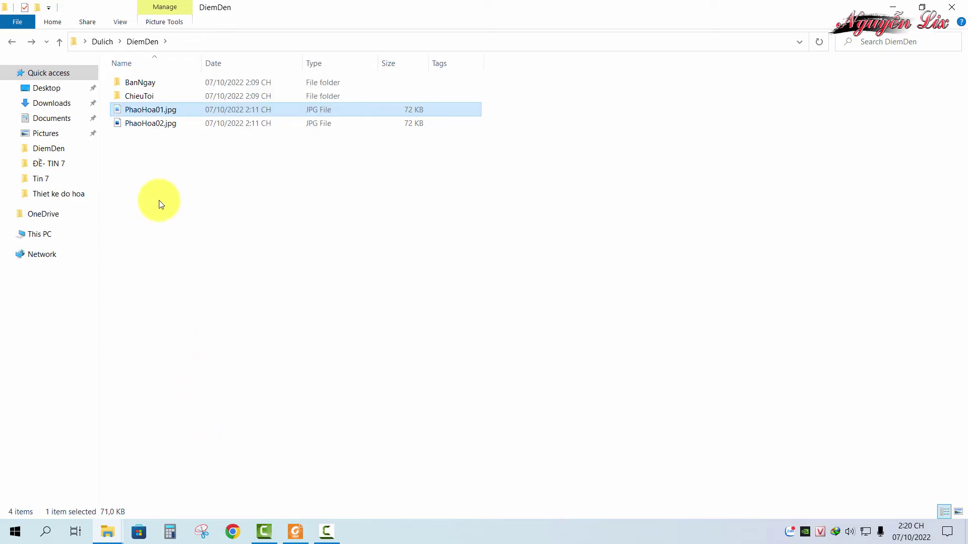
double_click(146, 82)
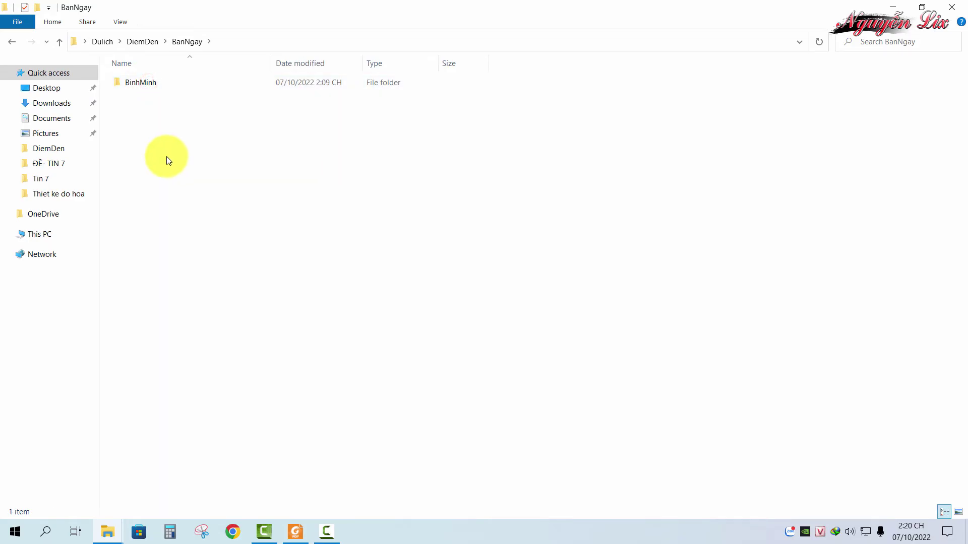
right_click(222, 179)
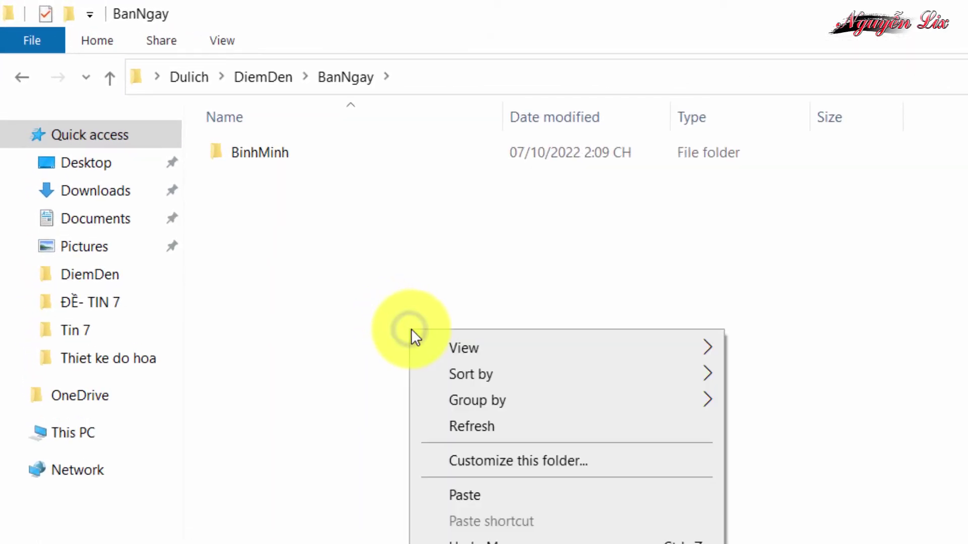
left_click(481, 499)
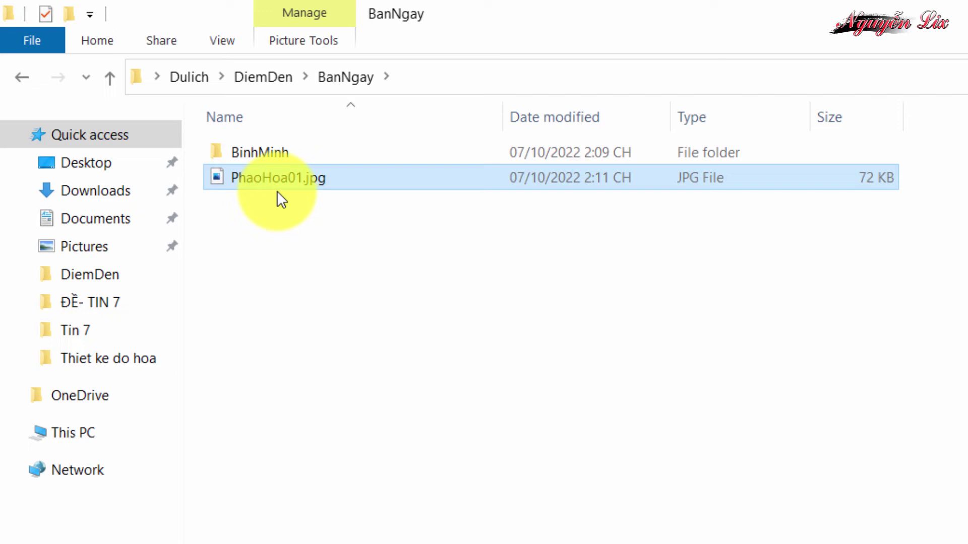
- Move the remaining image PhaoHoa02.jpg from DiemDen into the BanNgay folder
left_click(21, 78)
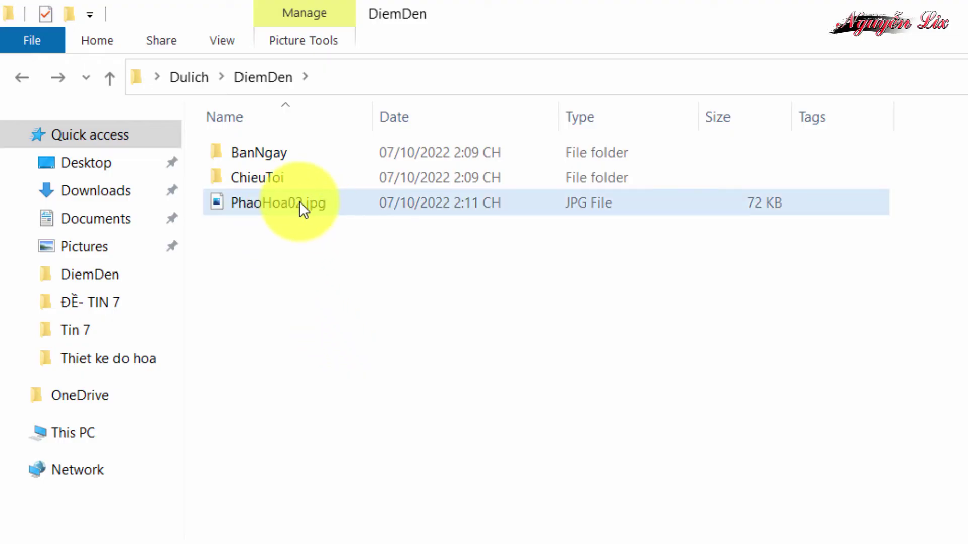
left_click(273, 203)
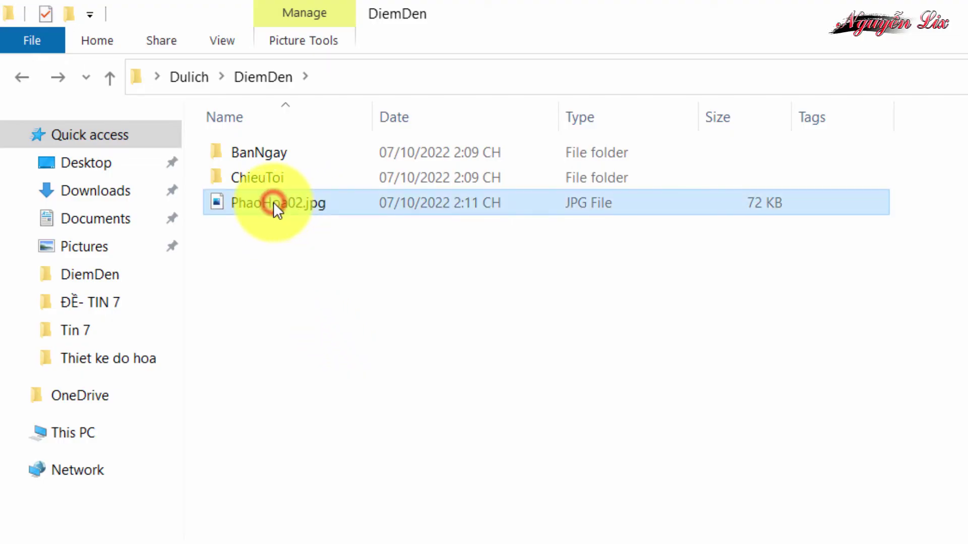
right_click(273, 203)
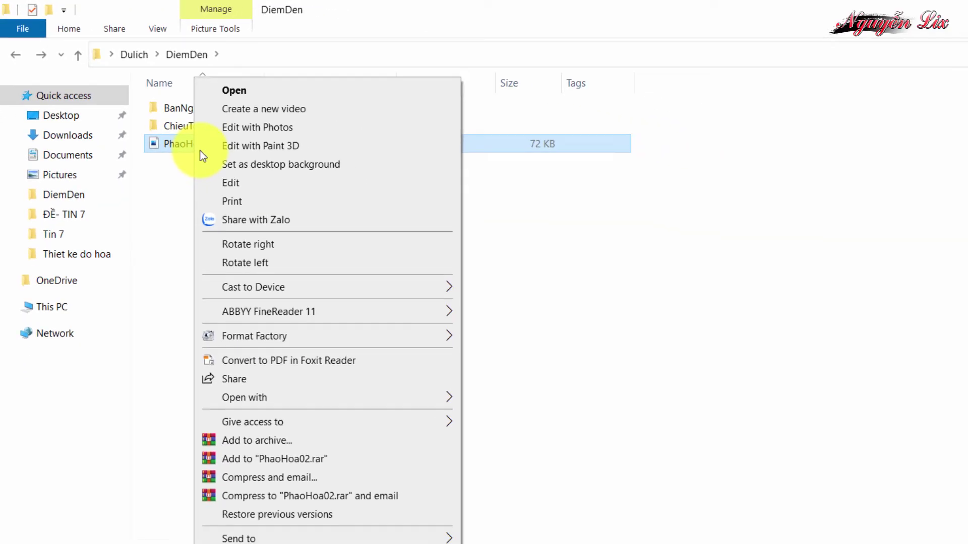
left_click(183, 429)
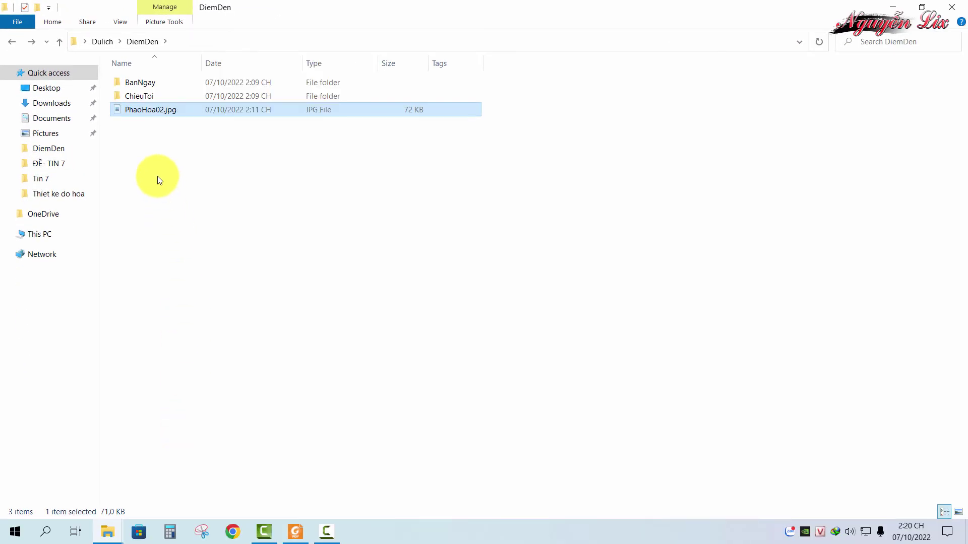
double_click(141, 82)
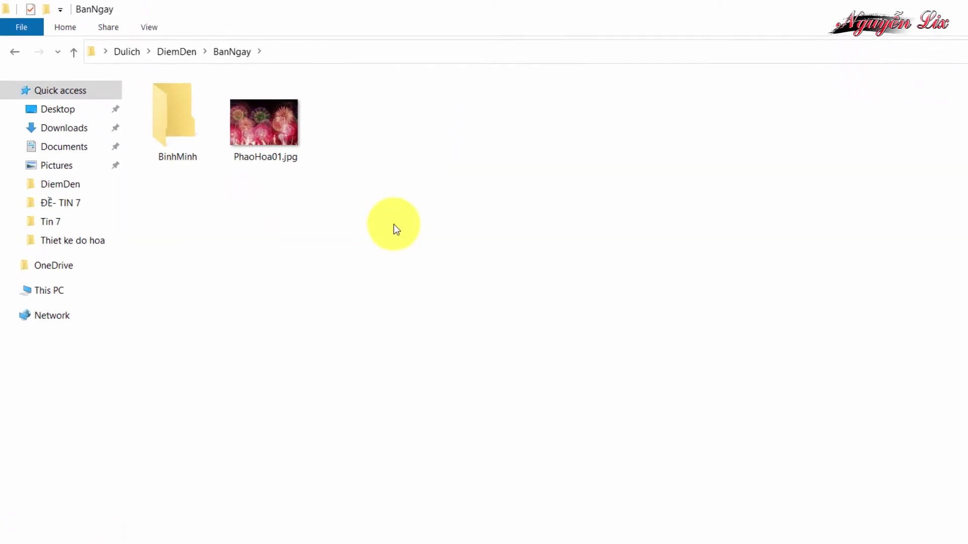
right_click(388, 158)
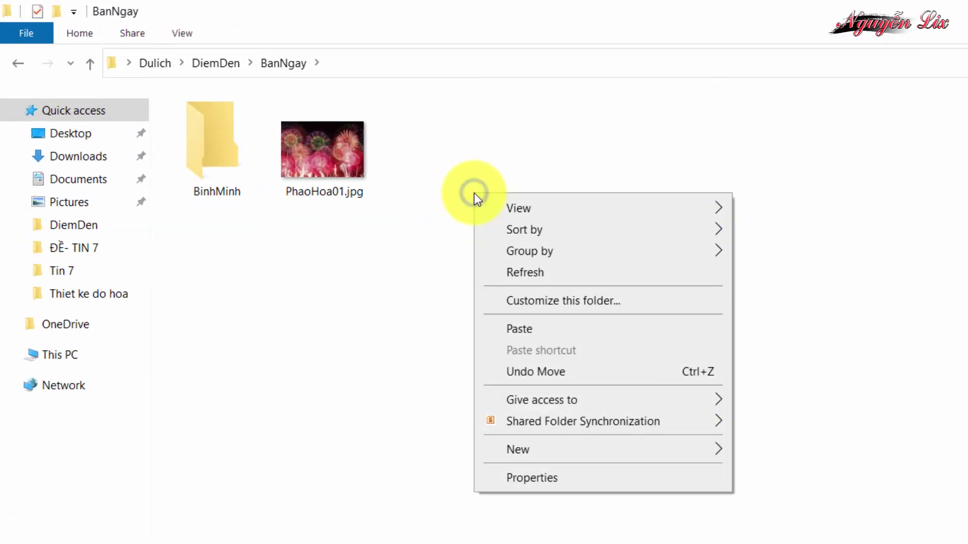
left_click(524, 332)
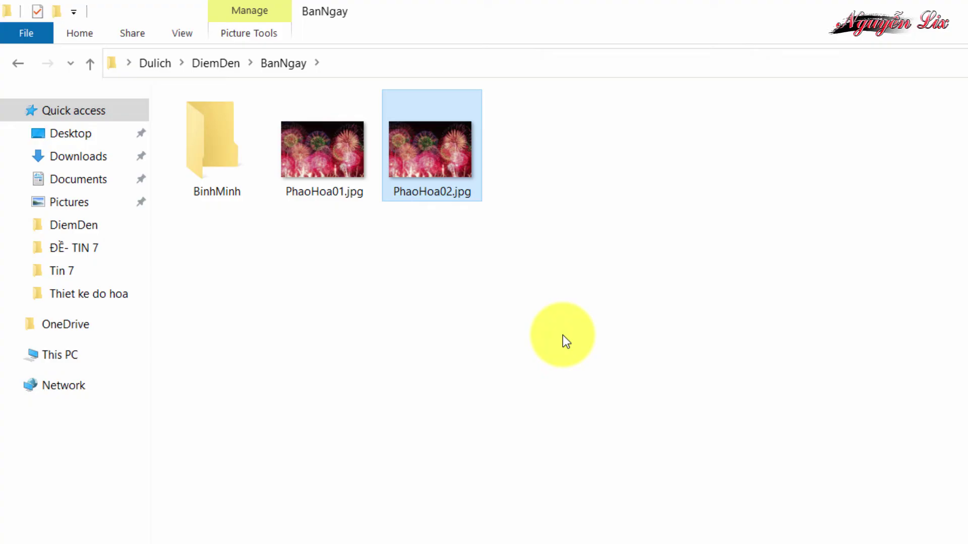
- Delete the BinhMinh folder from inside the BanNgay folder
left_click(296, 530)
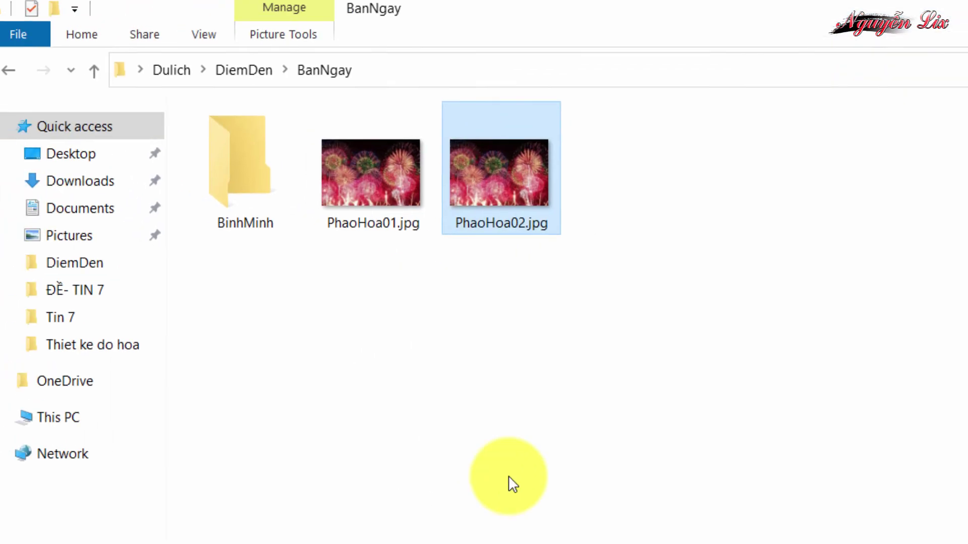
left_click(531, 463)
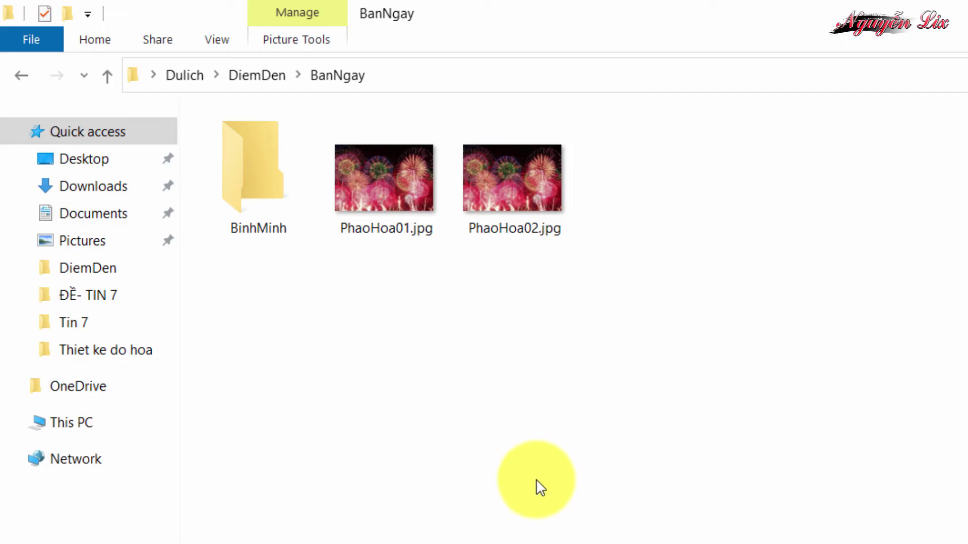
right_click(255, 170)
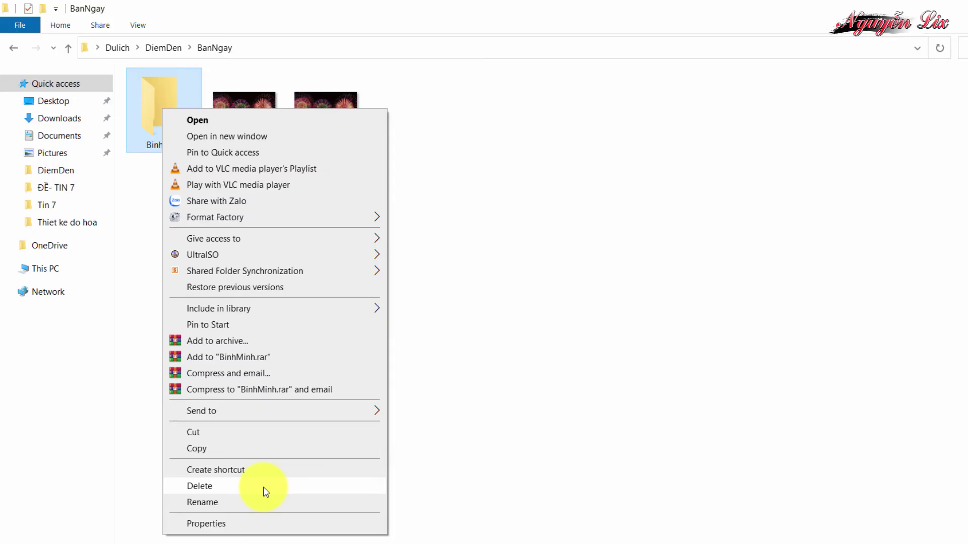
key("Escape")
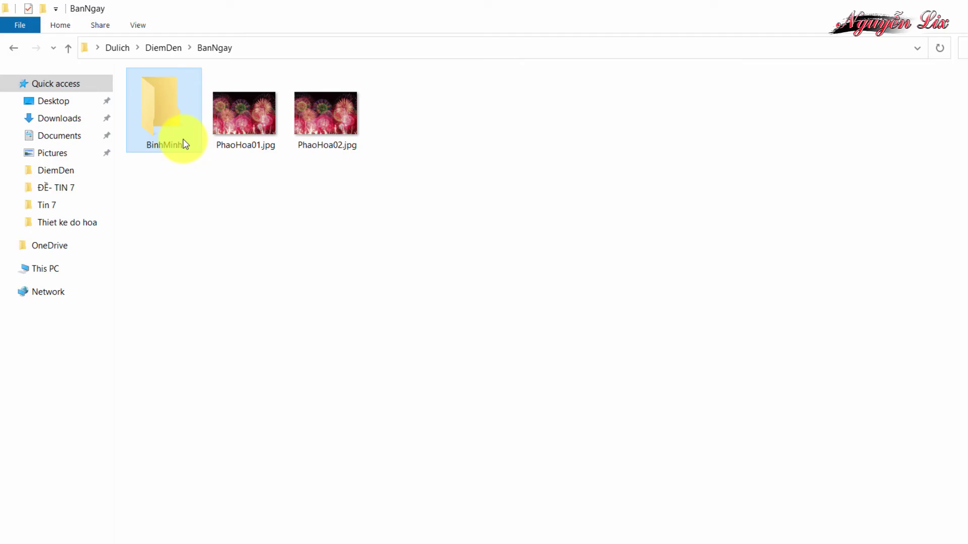
right_click(169, 111)
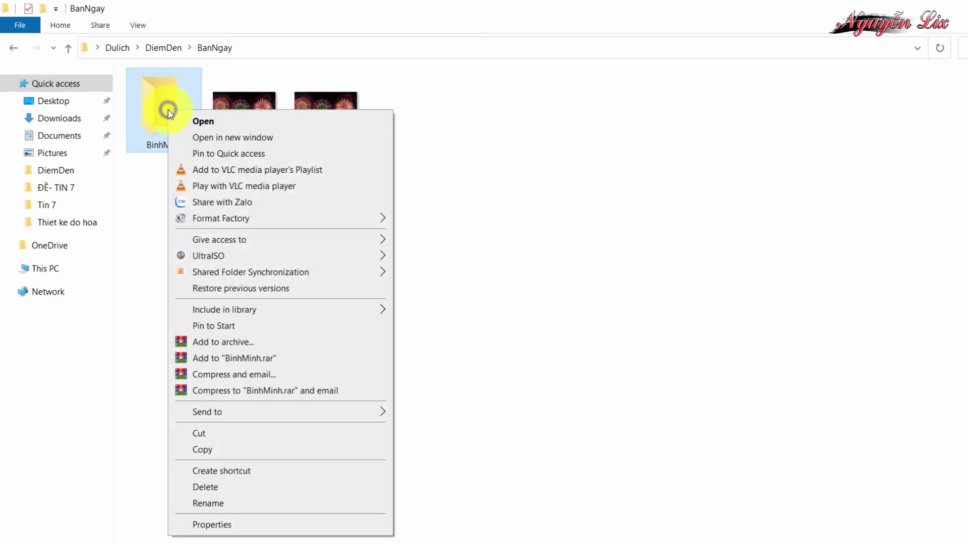
left_click(230, 489)
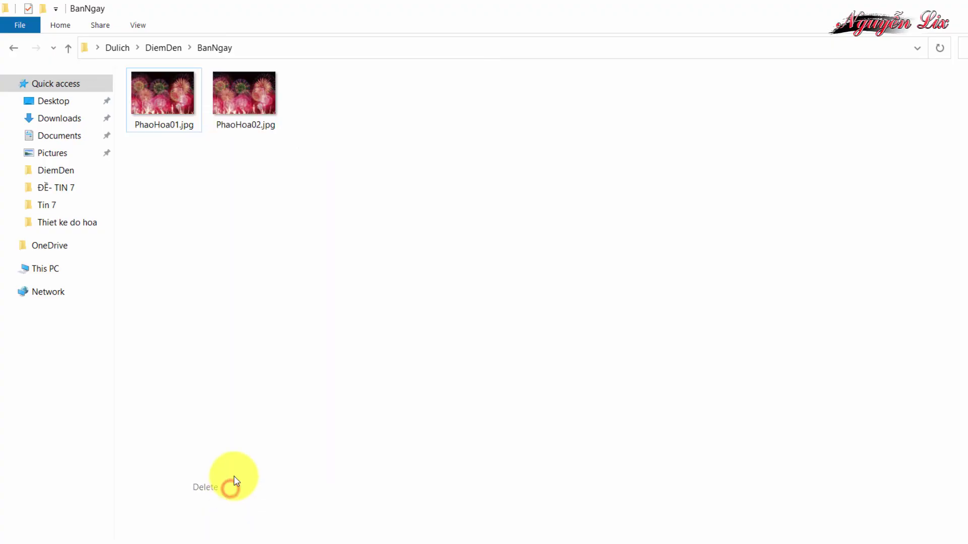
- Restore the deleted BinhMinh folder from the Recycle Bin on the desktop and return to the BanNgay folder window
key("alt+Tab")
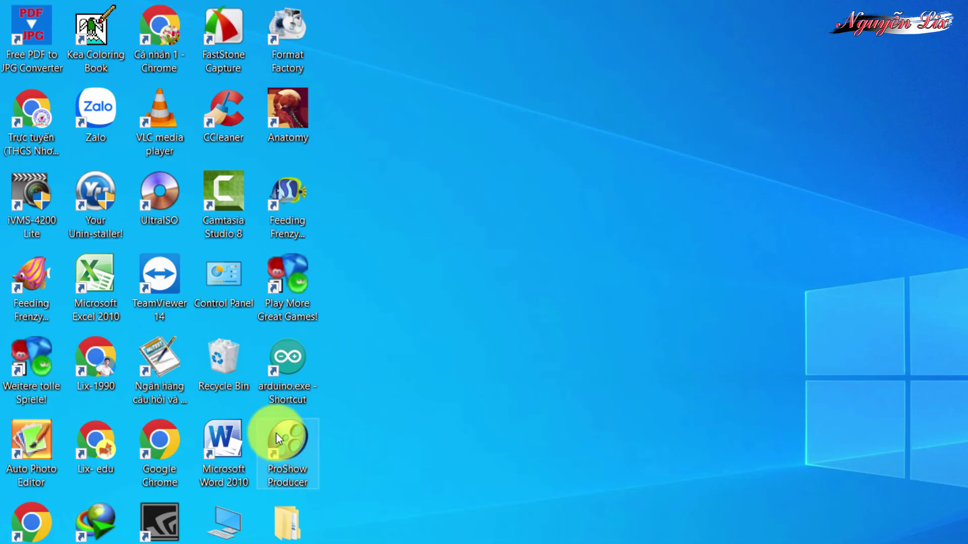
left_click(233, 381)
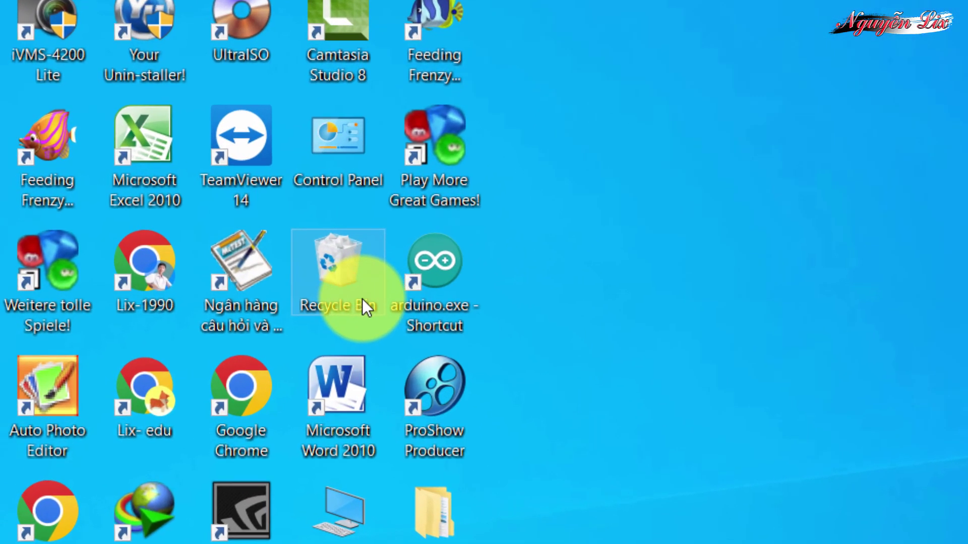
double_click(350, 274)
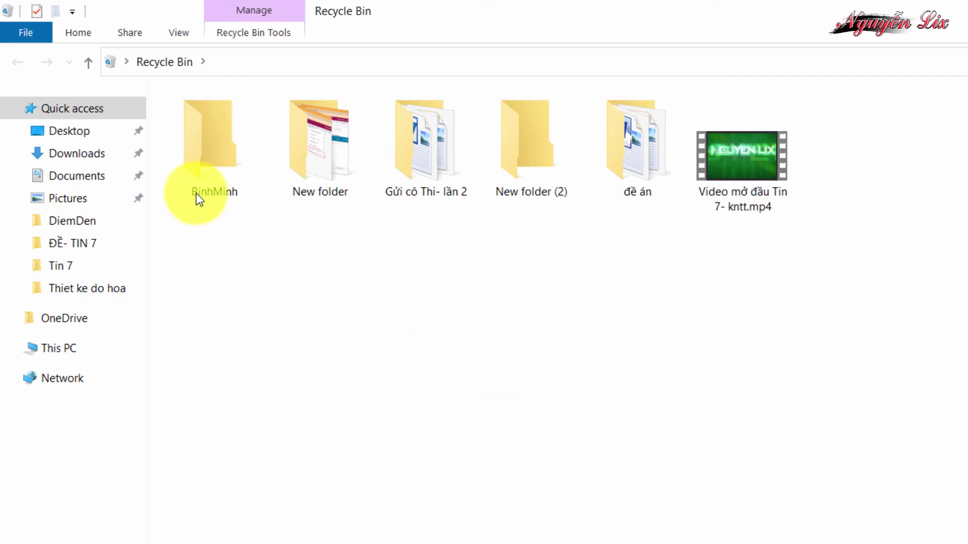
mouse_move(225, 190)
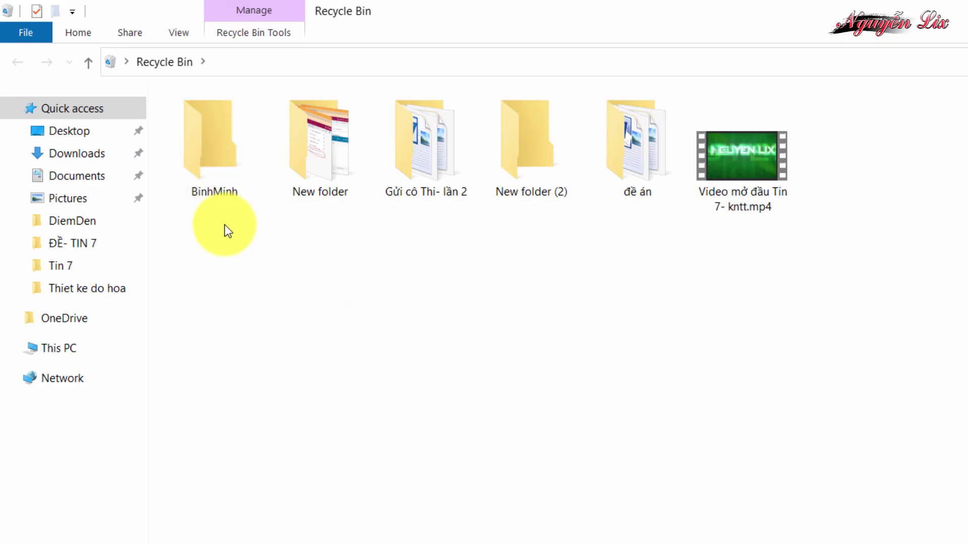
right_click(213, 148)
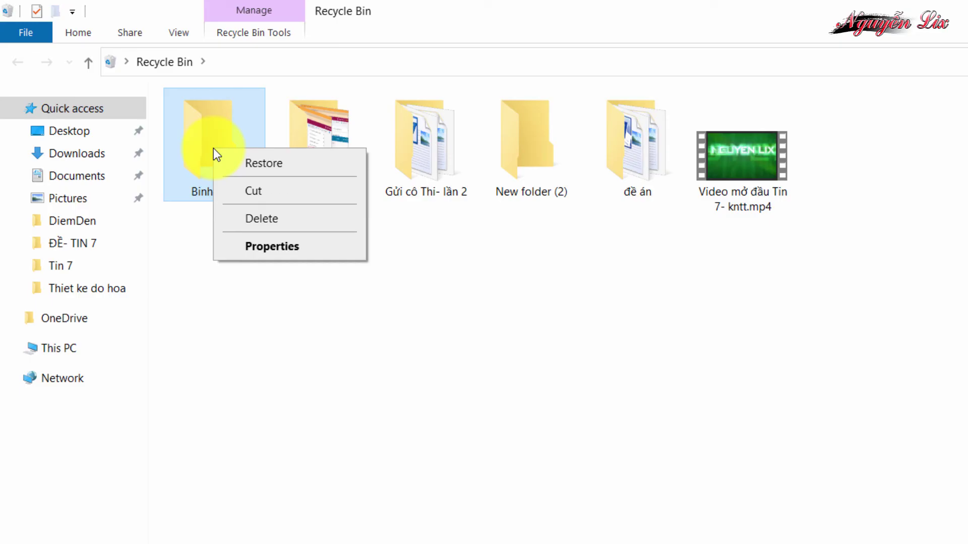
left_click(280, 165)
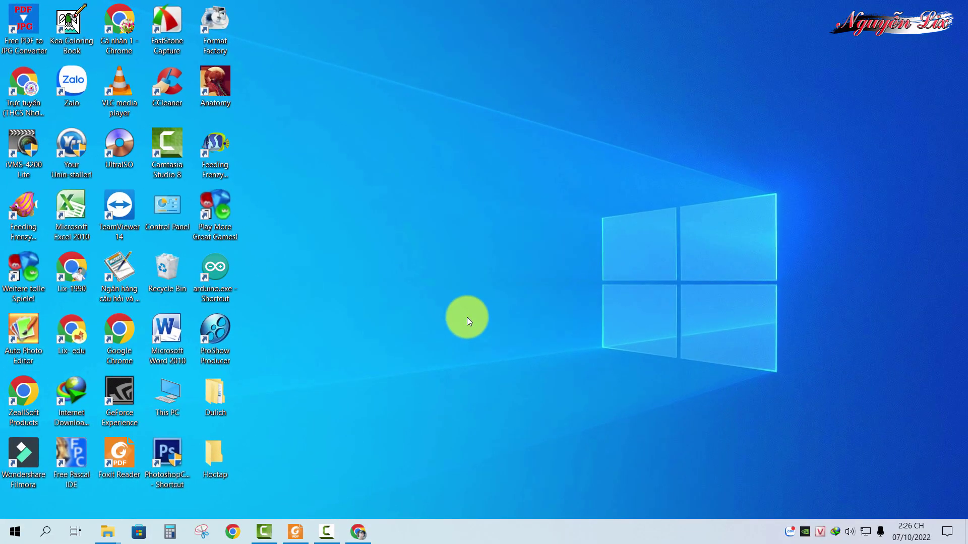
mouse_move(106, 532)
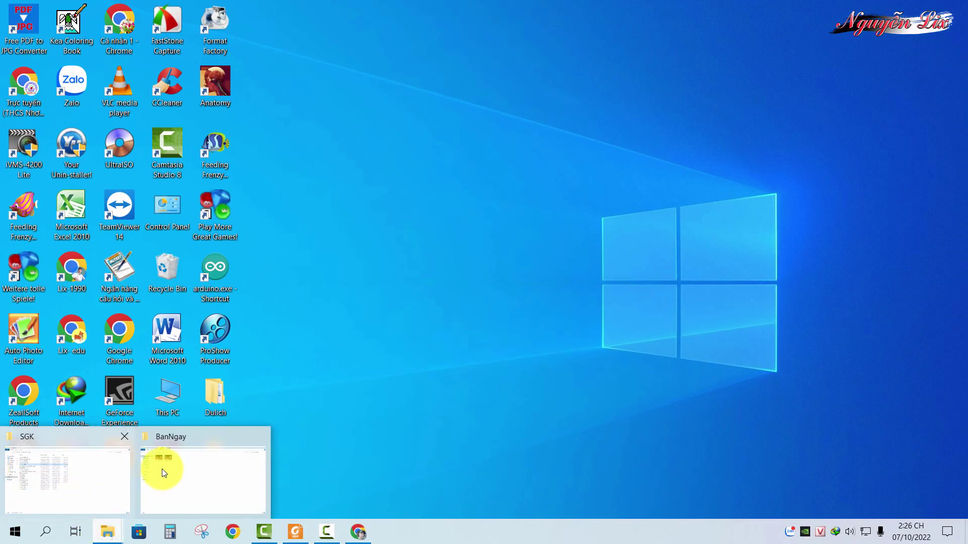
left_click(185, 458)
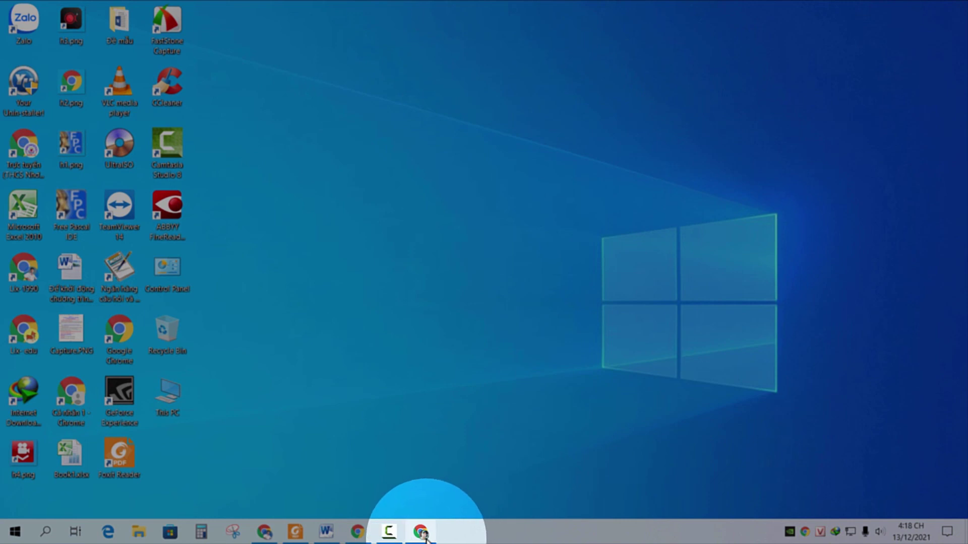
- Switch to Chrome, search Google for the channel owner's name and open the matching YouTube channel
left_click(425, 535)
left_click(417, 287)
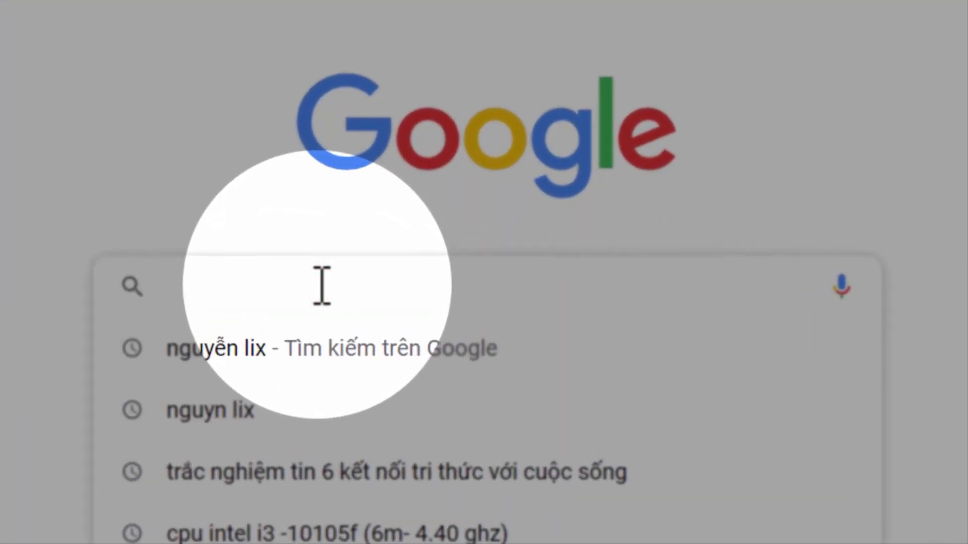
type("nguyễn li")
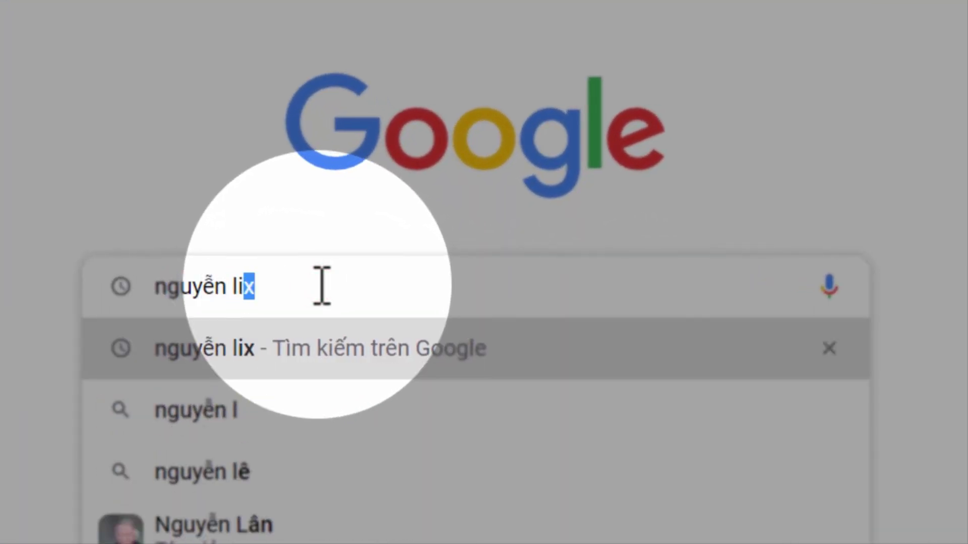
type("x")
key("Return")
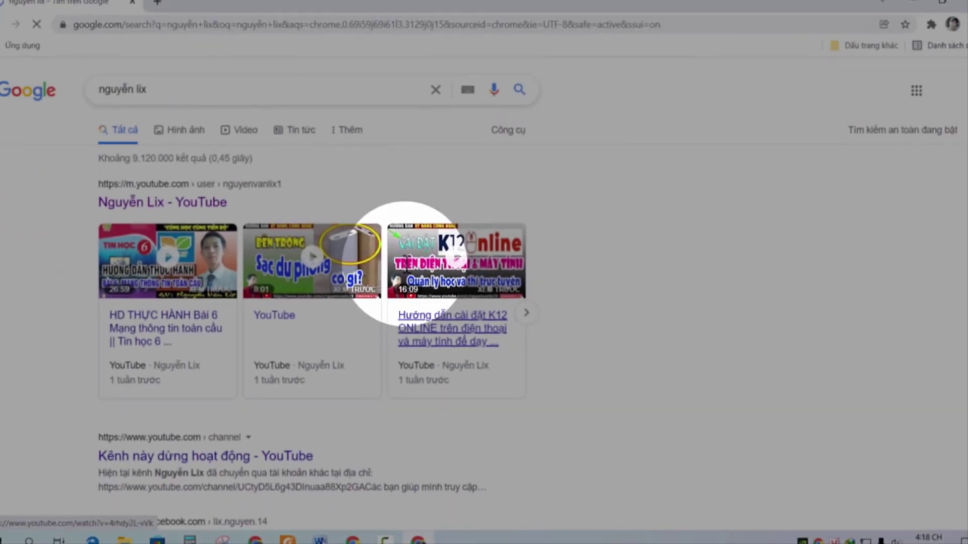
left_click(162, 201)
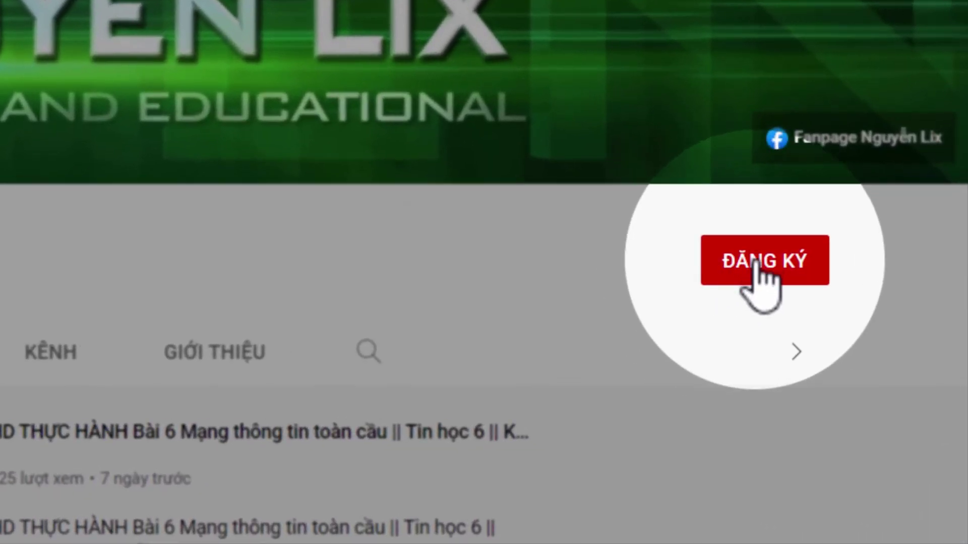
- Subscribe to the YouTube channel and set its notifications to Dành riêng cho bạn
left_click(755, 258)
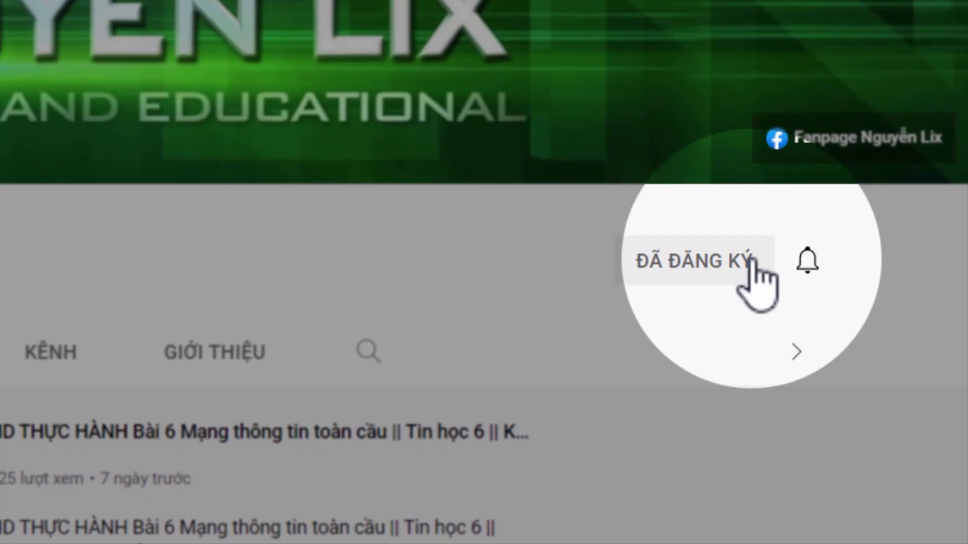
left_click(807, 261)
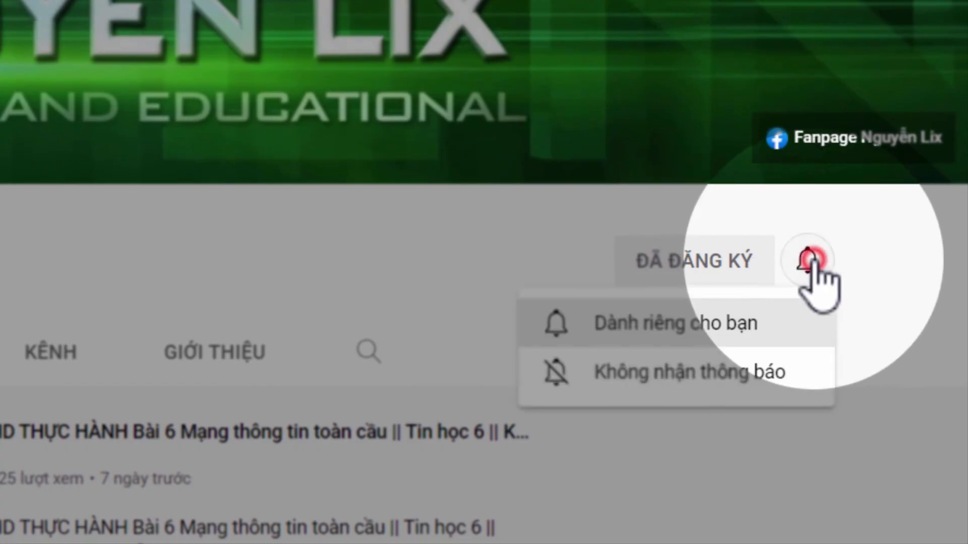
left_click(651, 328)
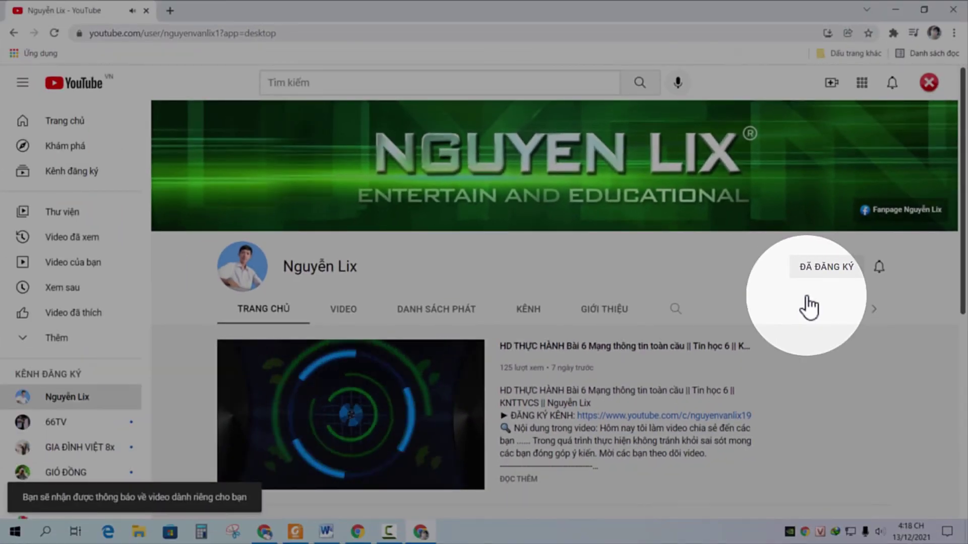